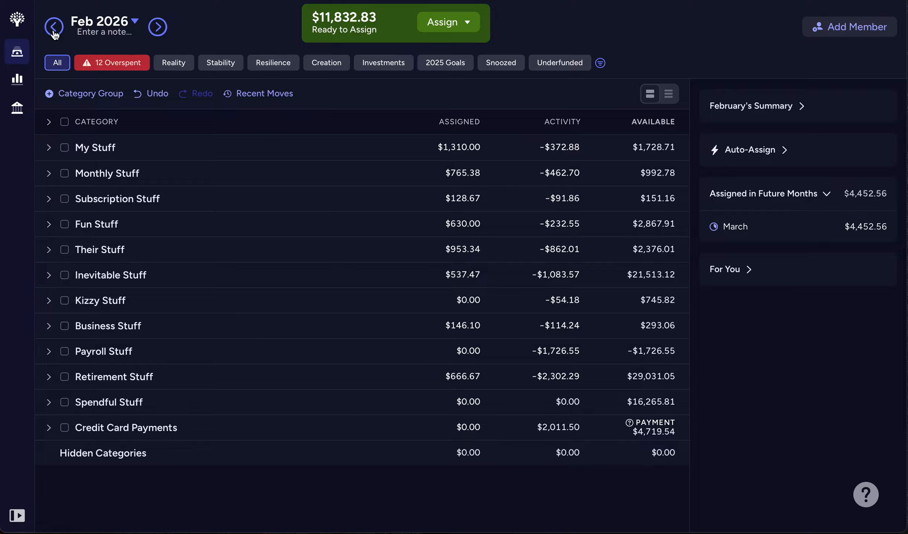
Go to January 2026 and read its month note.
{"action": "left_click", "coordinate": [54, 27]}
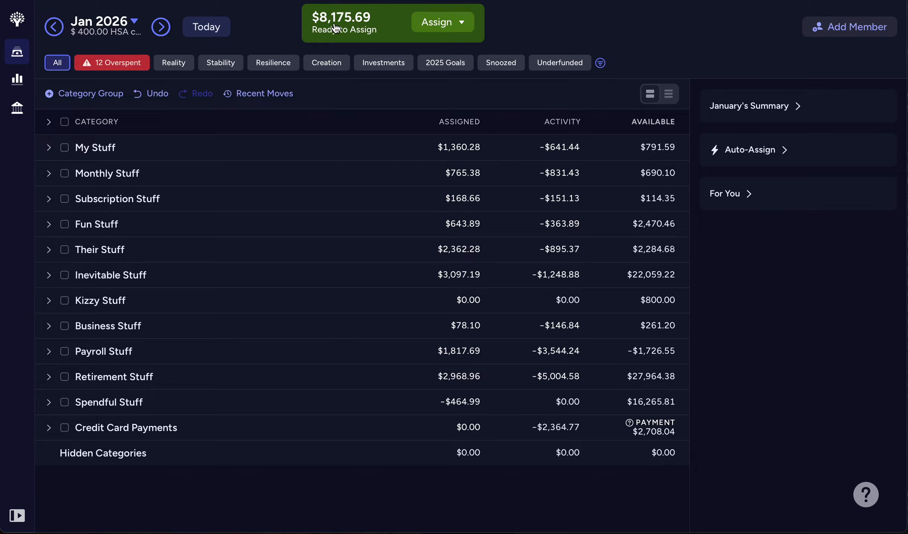
{"action": "left_click", "coordinate": [116, 37]}
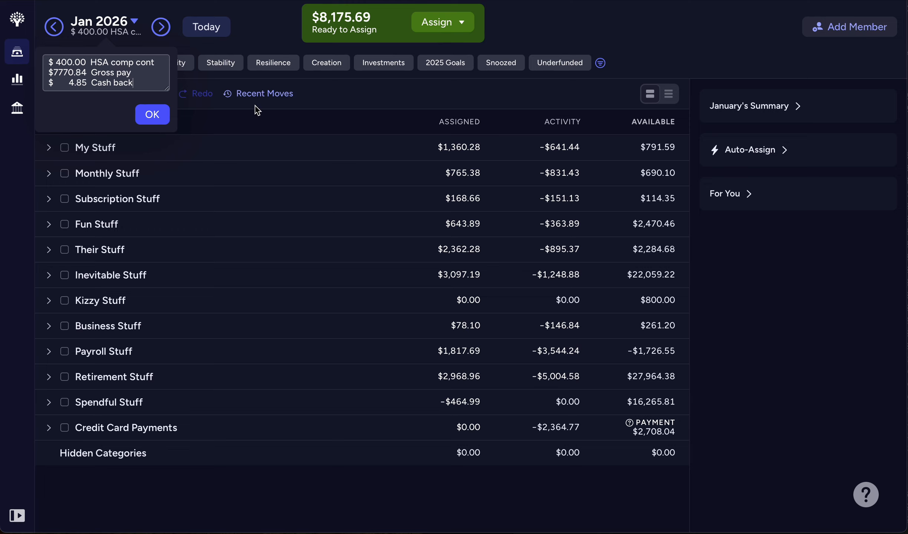
{"action": "left_click", "coordinate": [332, 101]}
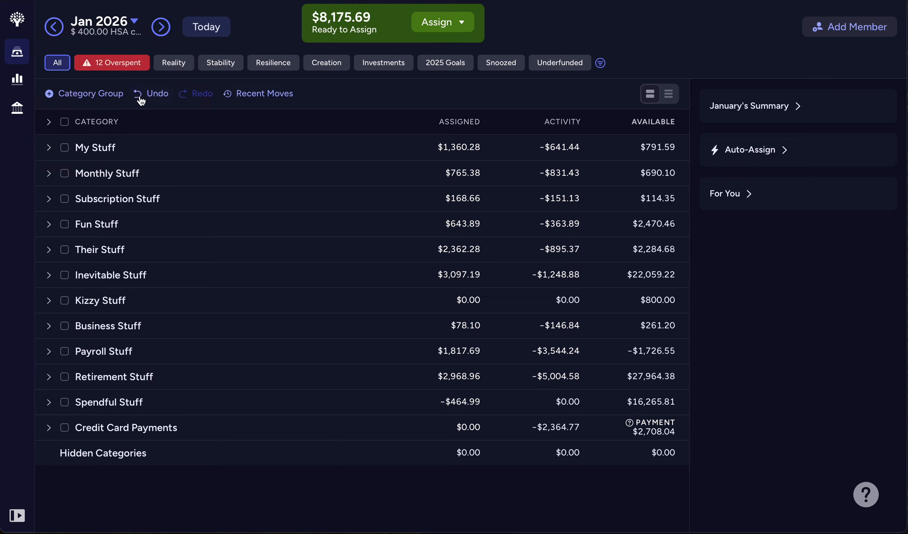
Select all overspent January categories in Payroll Stuff and Retirement Stuff and show their Auto-Assign options.
{"action": "left_click", "coordinate": [116, 68]}
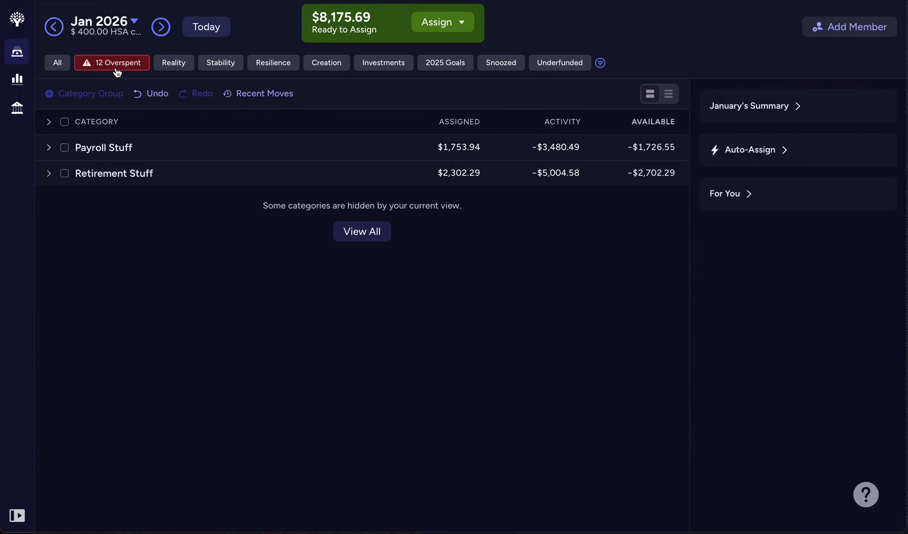
{"action": "left_click", "coordinate": [49, 123]}
{"action": "left_click", "coordinate": [63, 148]}
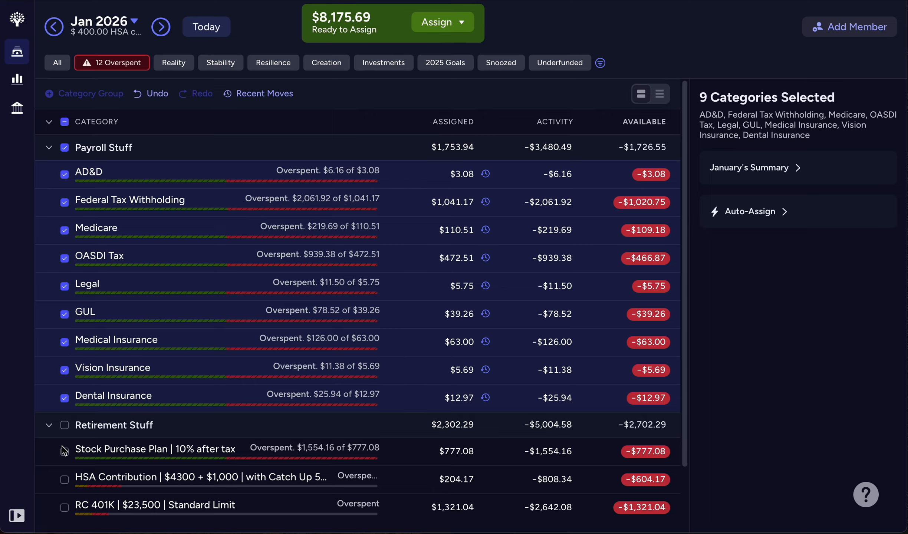
{"action": "left_click", "coordinate": [64, 425]}
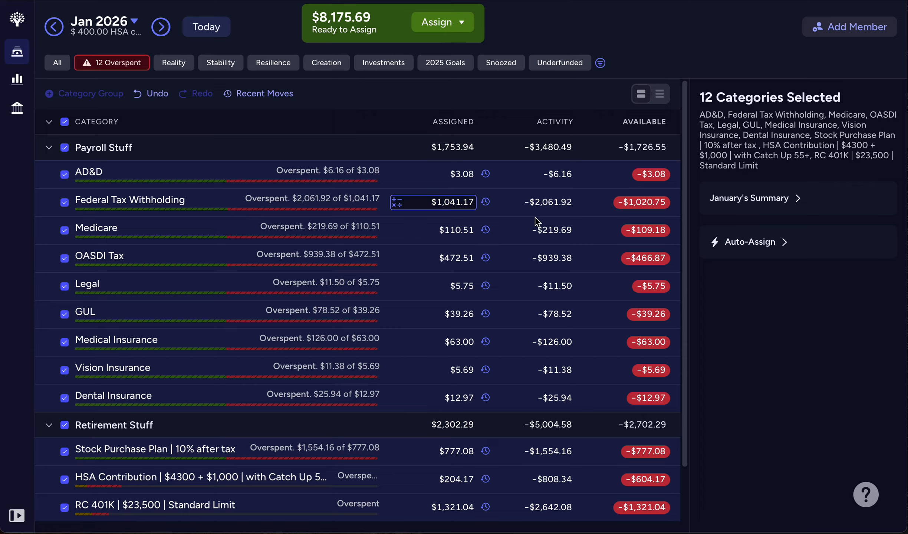
{"action": "left_click", "coordinate": [785, 243]}
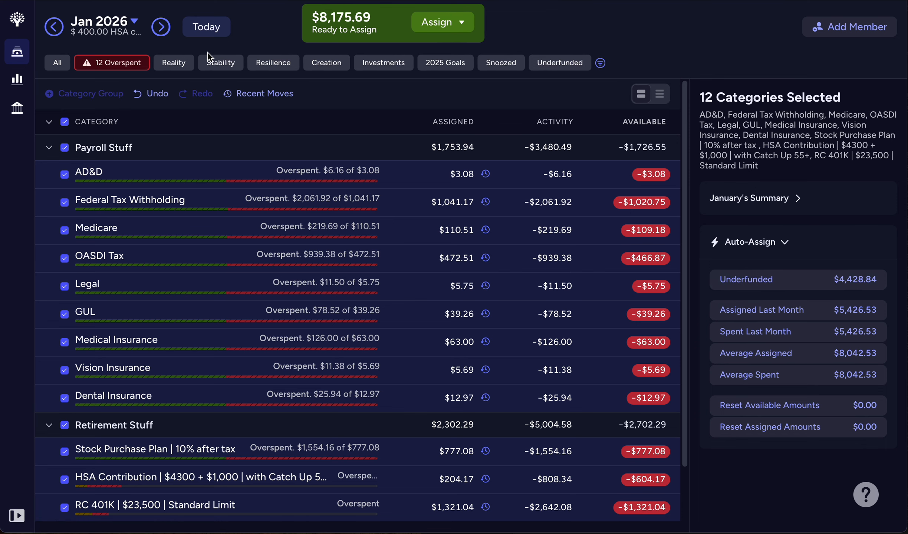
Compare the overspent categories across January, February and March 2026.
{"action": "left_click", "coordinate": [161, 27]}
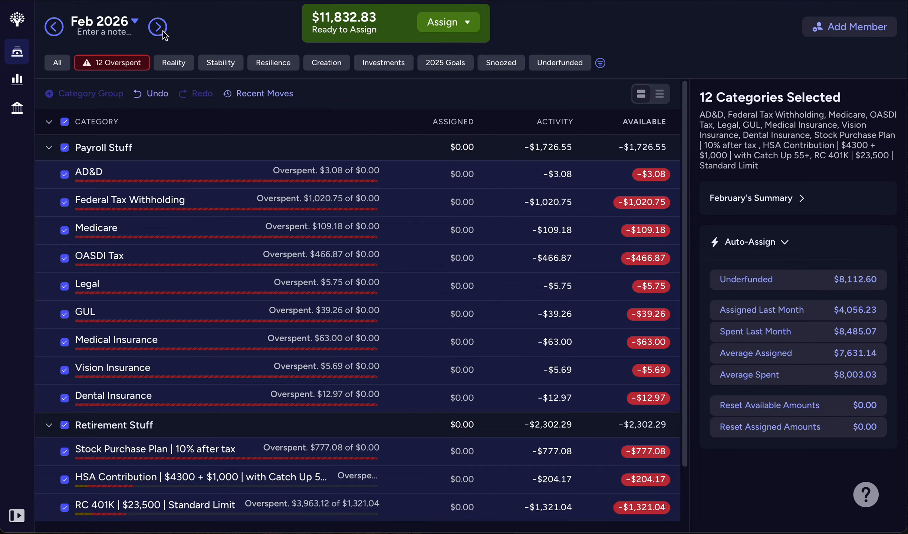
{"action": "left_click", "coordinate": [163, 33]}
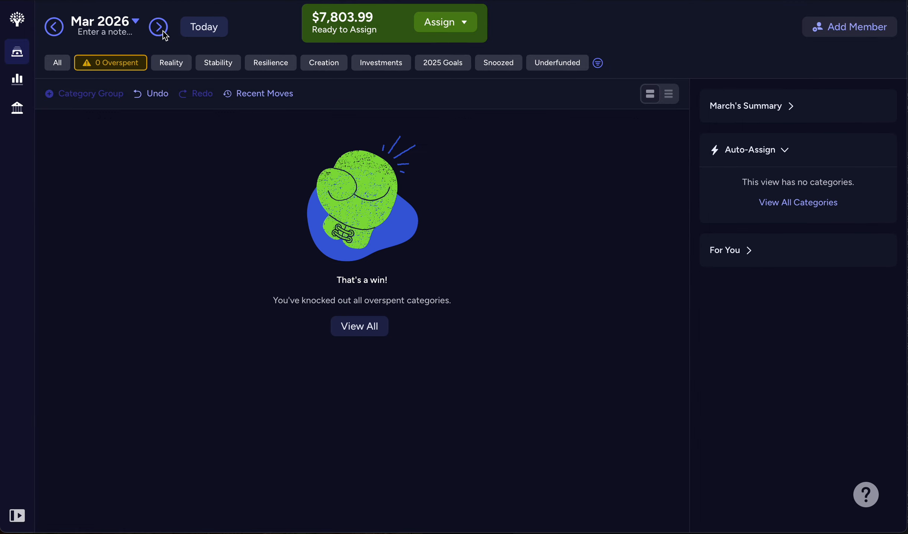
{"action": "left_click", "coordinate": [55, 32]}
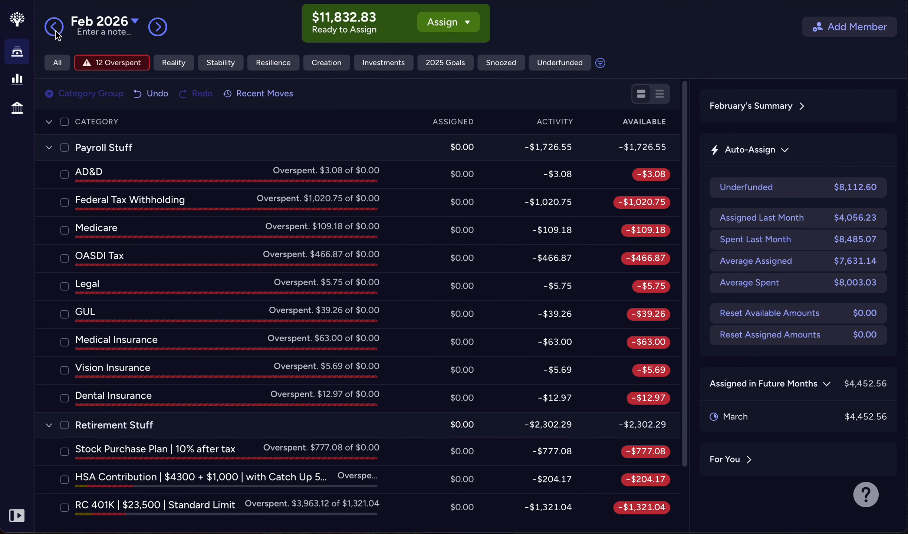
{"action": "left_click", "coordinate": [55, 33]}
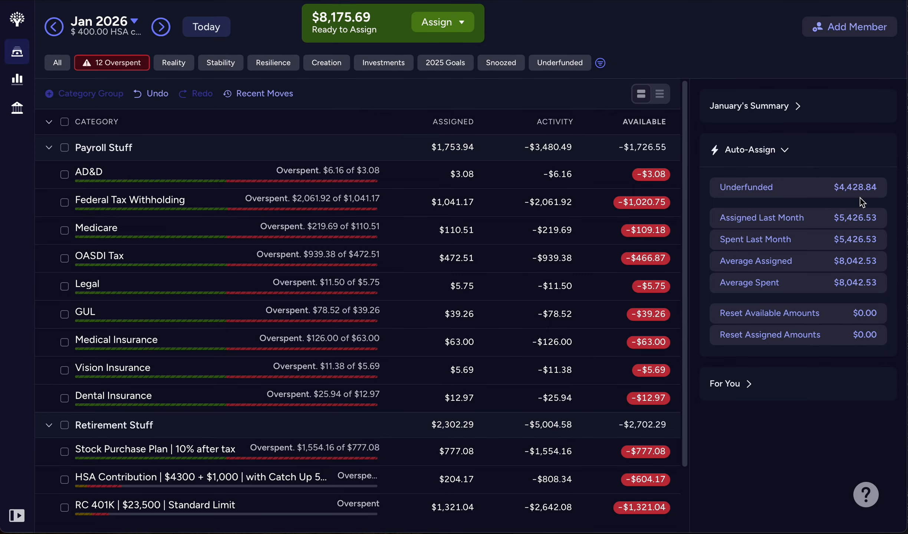
Auto-assign Reset Available Amounts to all overspent February categories in Payroll Stuff and Retirement Stuff.
{"action": "left_click", "coordinate": [201, 34]}
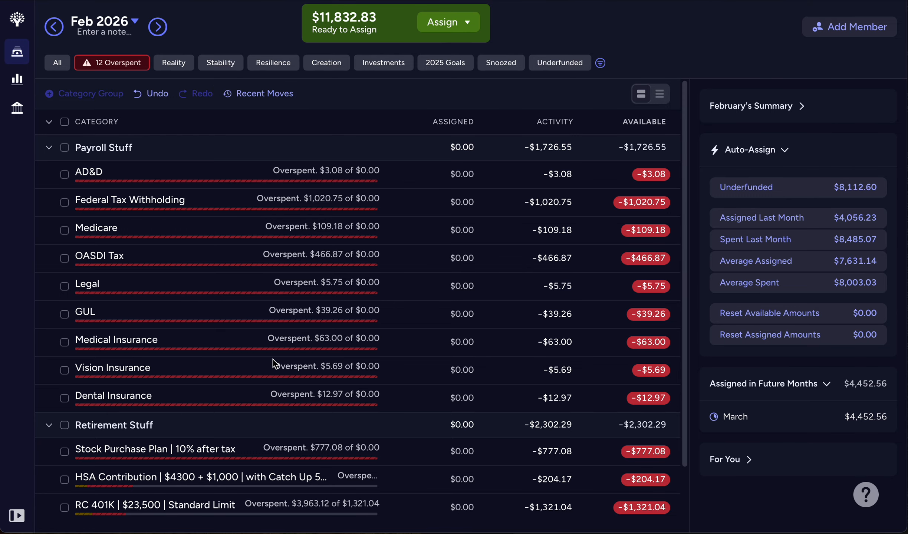
{"action": "scroll", "coordinate": [272, 360], "scroll_direction": "down", "scroll_amount": 3}
{"action": "scroll", "coordinate": [273, 360], "scroll_direction": "up", "scroll_amount": 2}
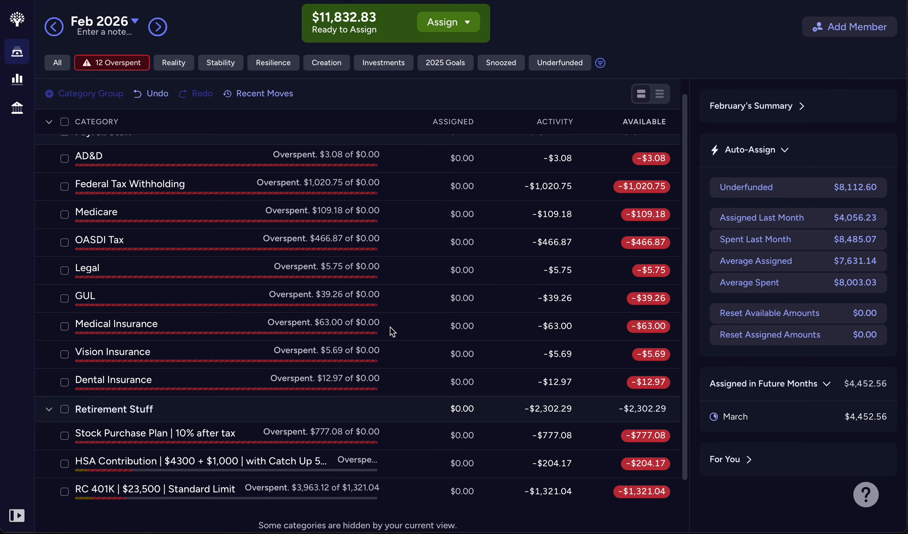
{"action": "left_click", "coordinate": [780, 320]}
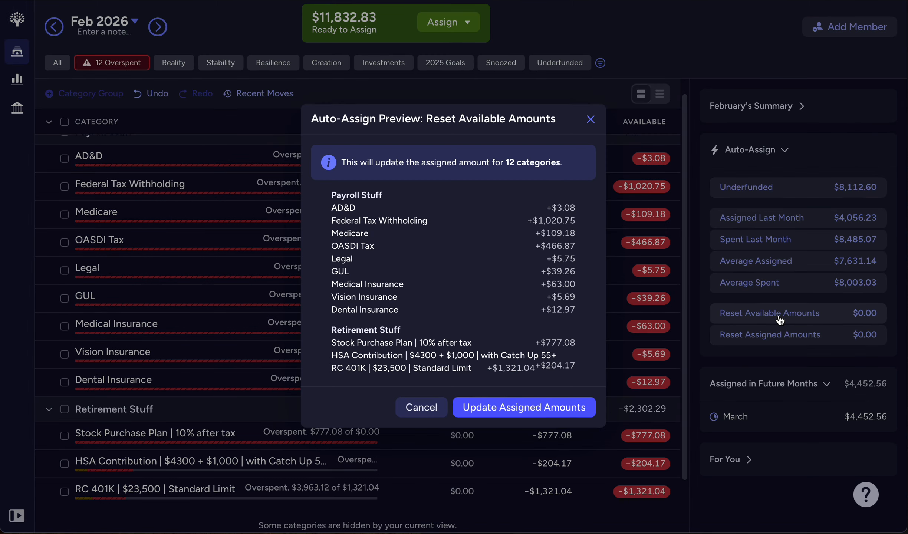
{"action": "left_click", "coordinate": [426, 410]}
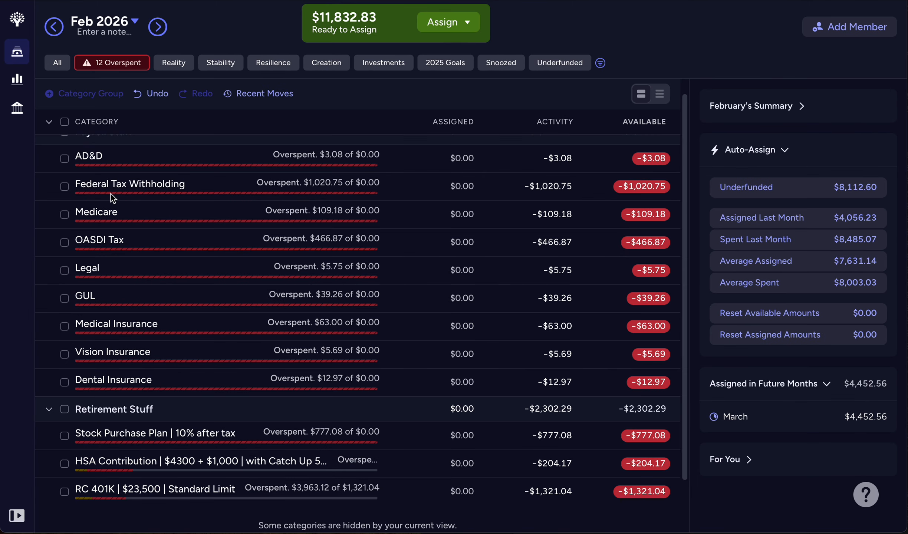
{"action": "left_click", "coordinate": [65, 121]}
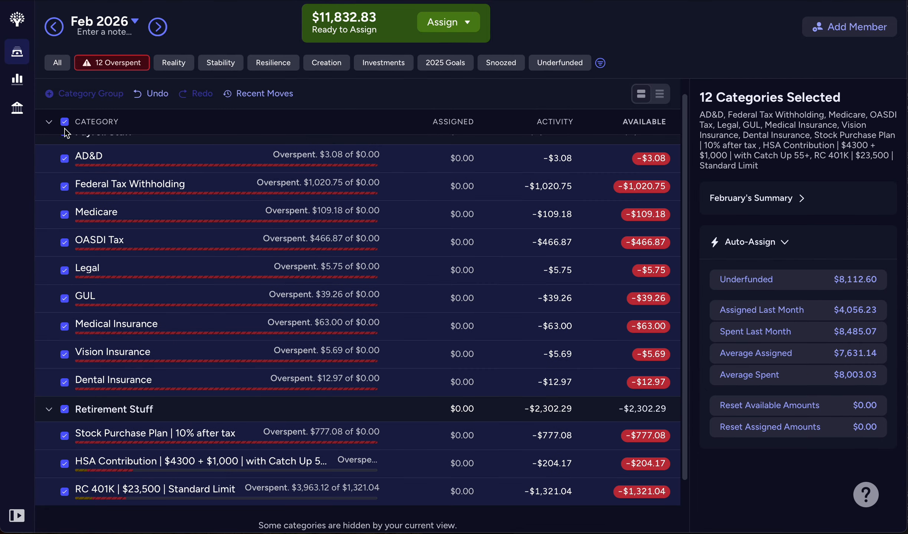
{"action": "left_click", "coordinate": [782, 408]}
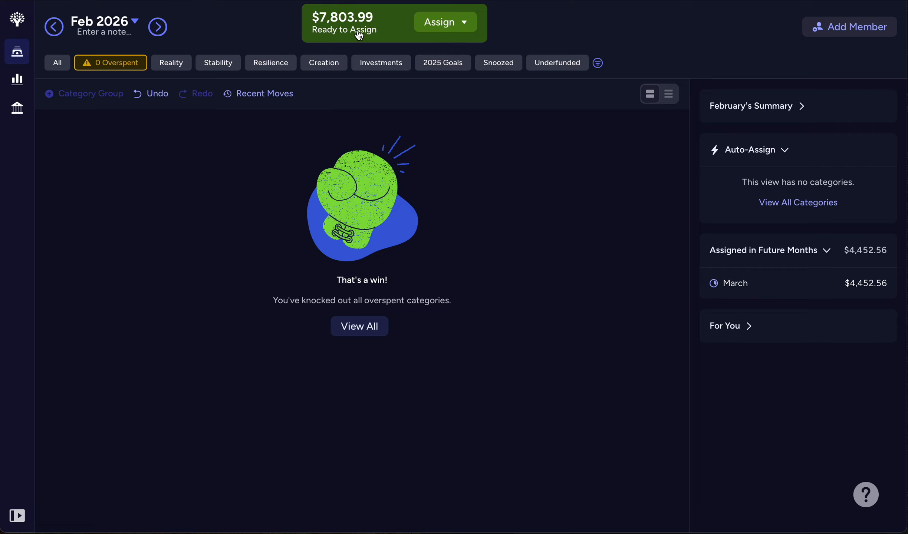
Filter February to underfunded categories, with Payroll Stuff and Retirement Stuff collapsed and Inevitable Stuff and Their Stuff expanded.
{"action": "left_click", "coordinate": [159, 27]}
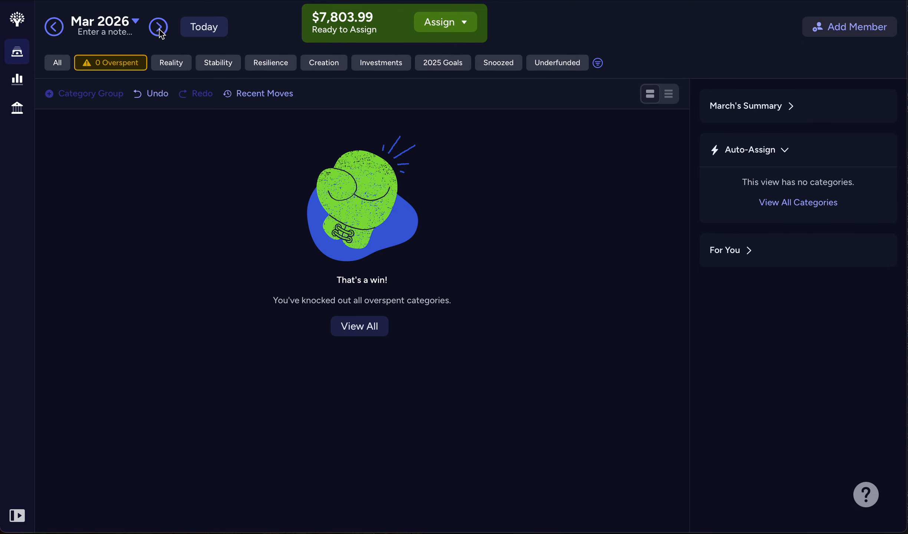
{"action": "left_click", "coordinate": [54, 29]}
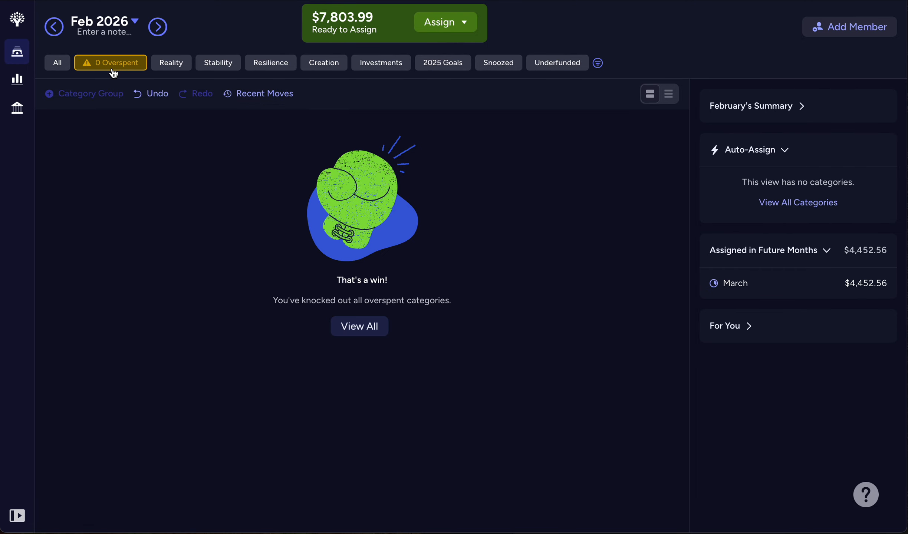
{"action": "left_click", "coordinate": [544, 70]}
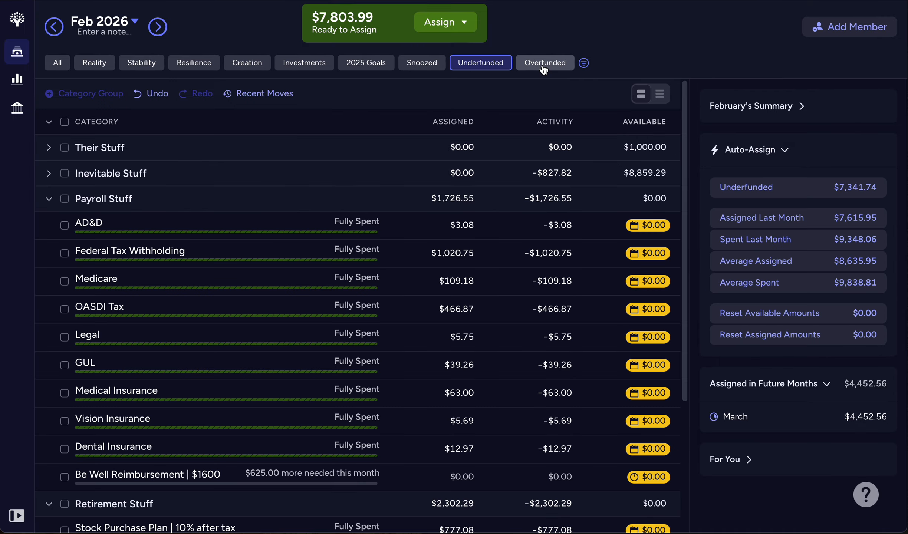
{"action": "left_click", "coordinate": [49, 200]}
{"action": "left_click", "coordinate": [49, 224]}
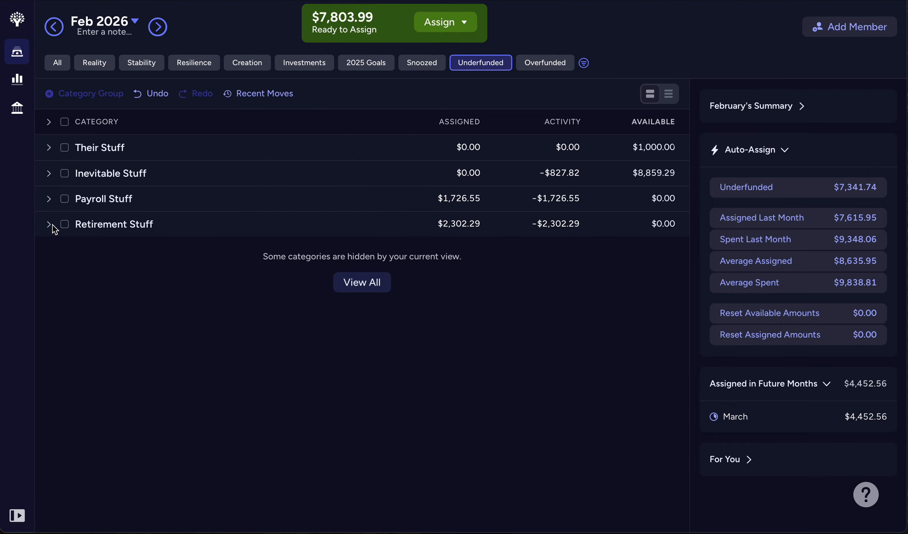
{"action": "left_click", "coordinate": [49, 174]}
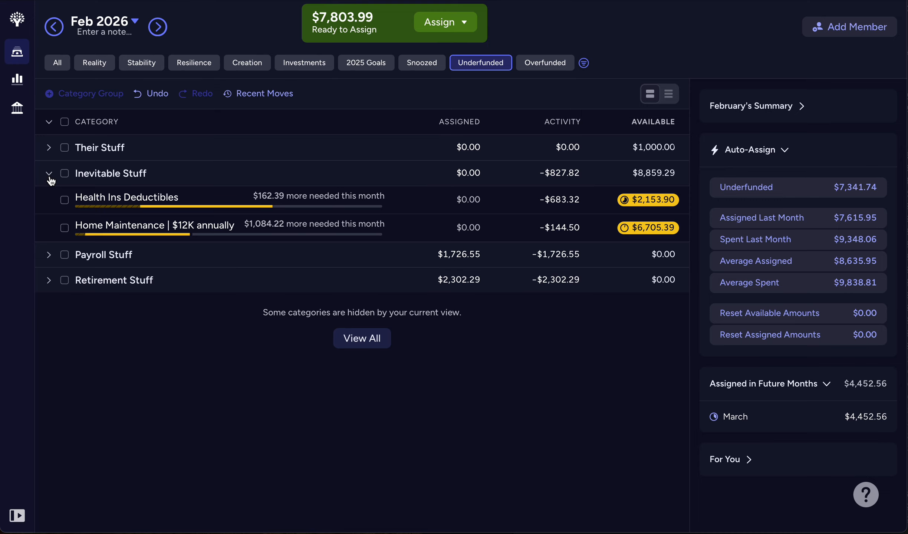
{"action": "left_click", "coordinate": [49, 148]}
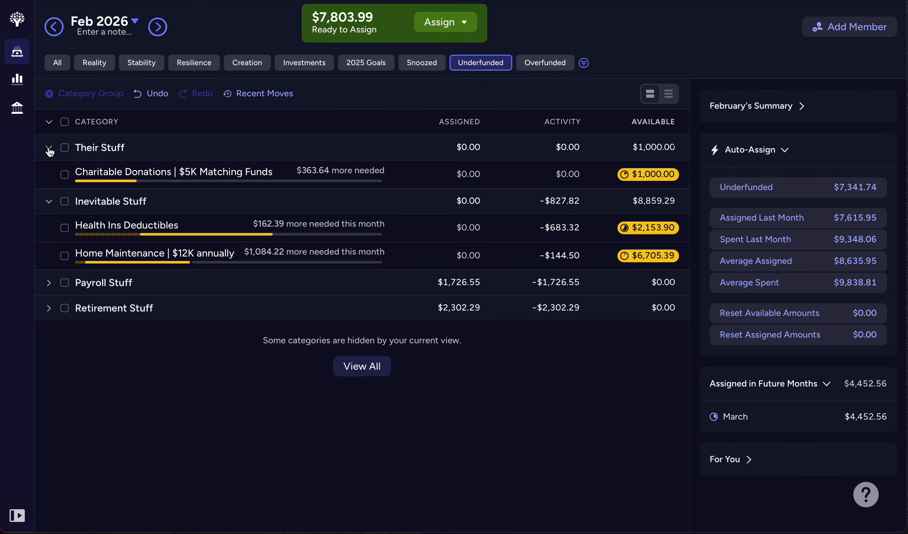
Snooze the February target of the Charitable Donations | $5K Matching Funds category.
{"action": "left_click", "coordinate": [175, 177]}
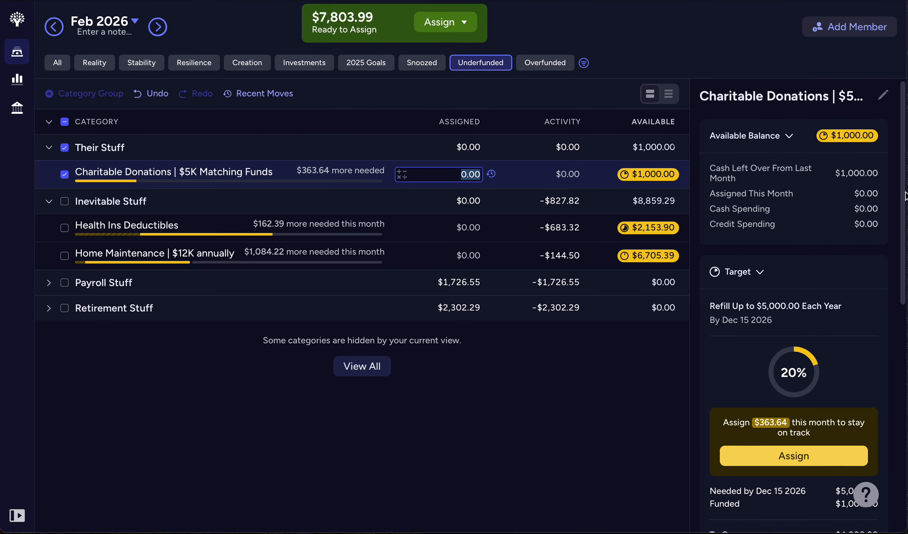
{"action": "left_click_drag", "start_coordinate": [901, 196], "coordinate": [905, 267]}
{"action": "scroll", "coordinate": [717, 371], "scroll_direction": "down", "scroll_amount": 3}
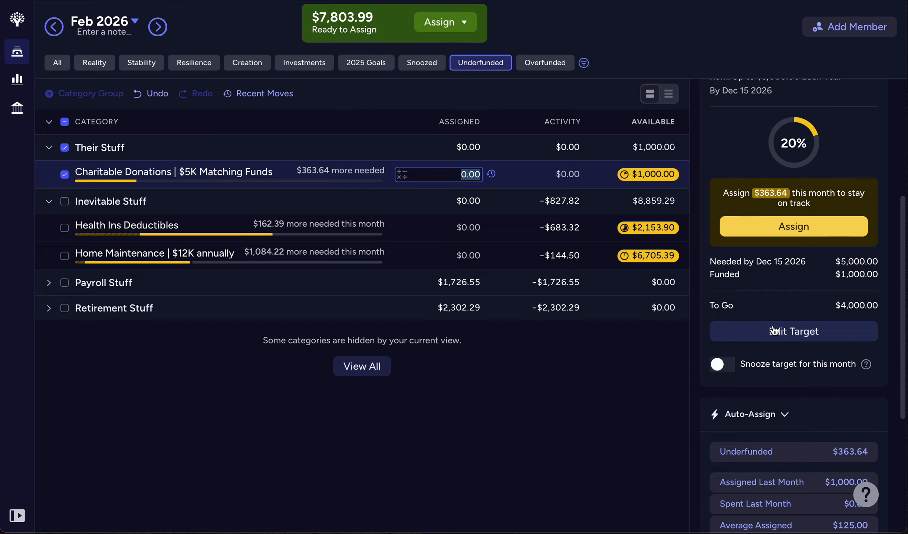
{"action": "left_click", "coordinate": [717, 366]}
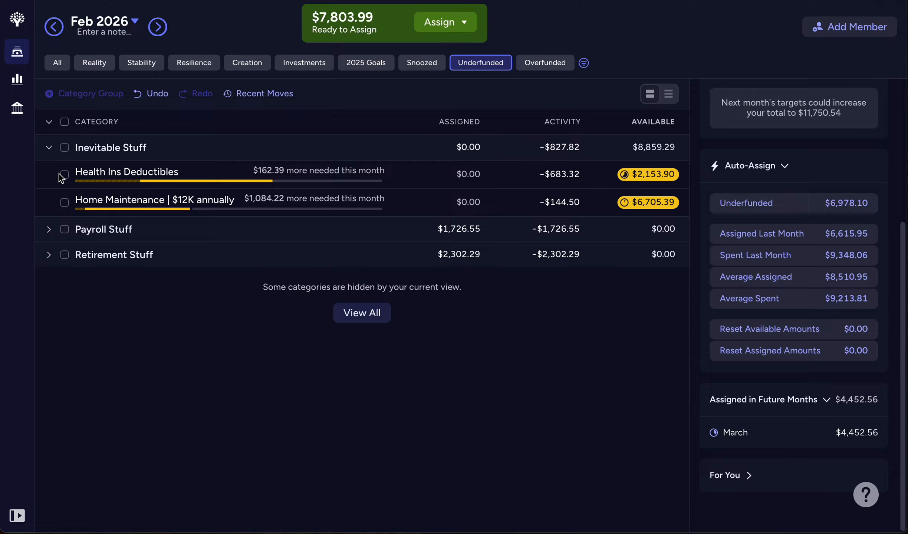
Review all February categories, and compare the underfunded ones in February and March 2026.
{"action": "left_click", "coordinate": [58, 63]}
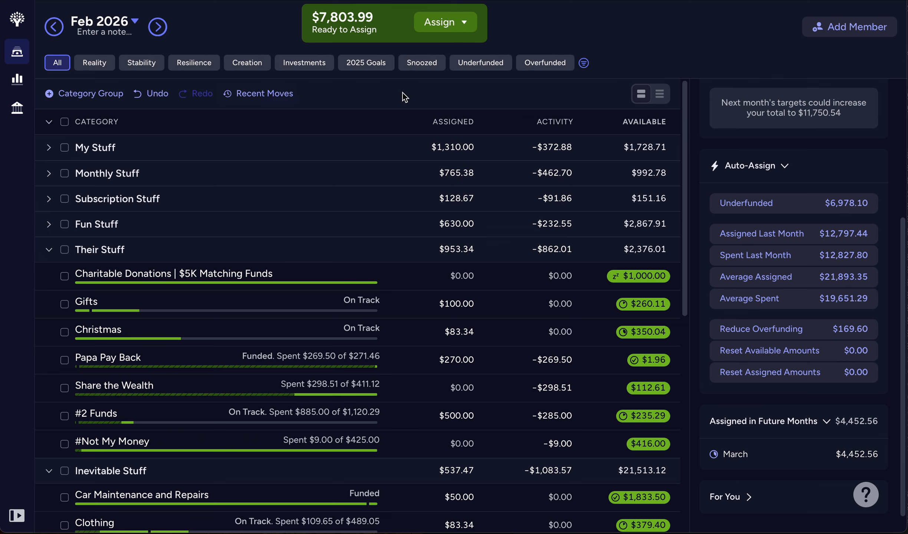
{"action": "left_click", "coordinate": [462, 66]}
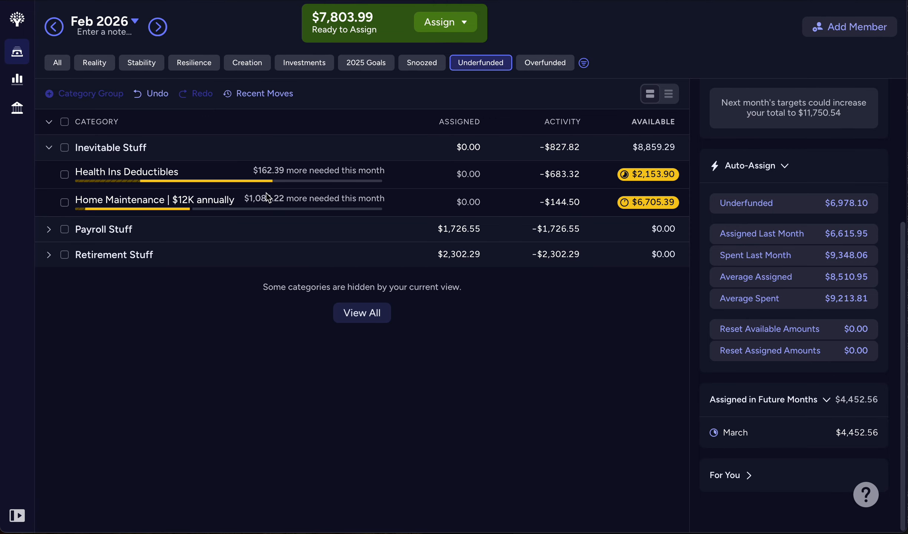
{"action": "left_click", "coordinate": [157, 33]}
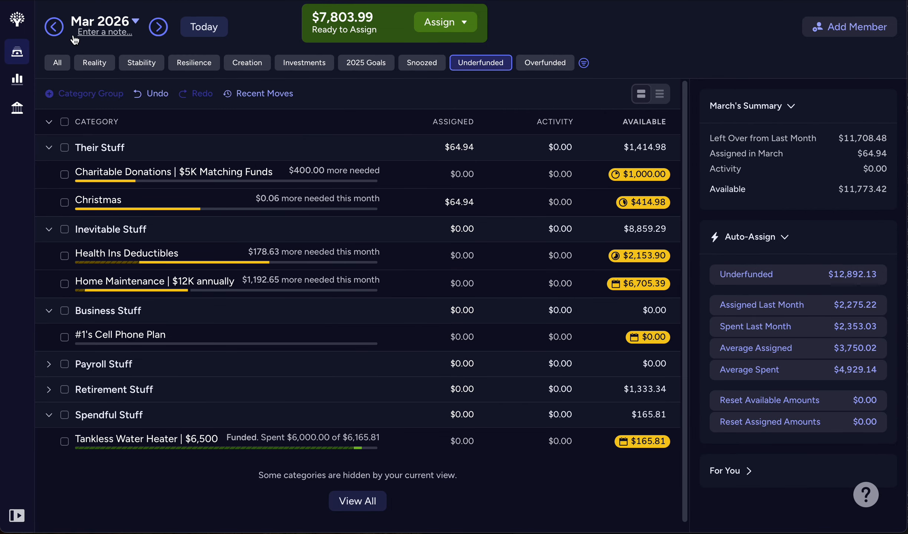
{"action": "left_click", "coordinate": [55, 29]}
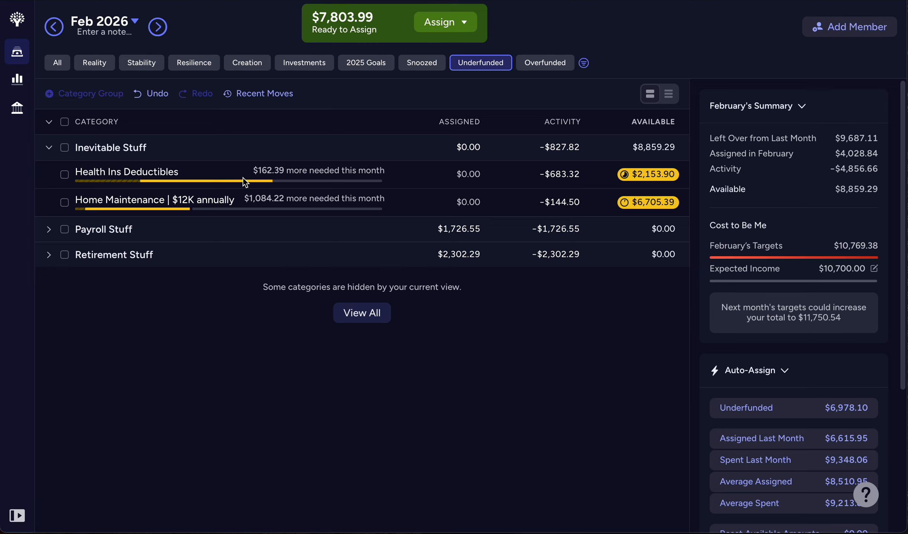
Assign $1,786.29 to the Health Ins Deductibles category in February.
{"action": "left_click", "coordinate": [63, 176]}
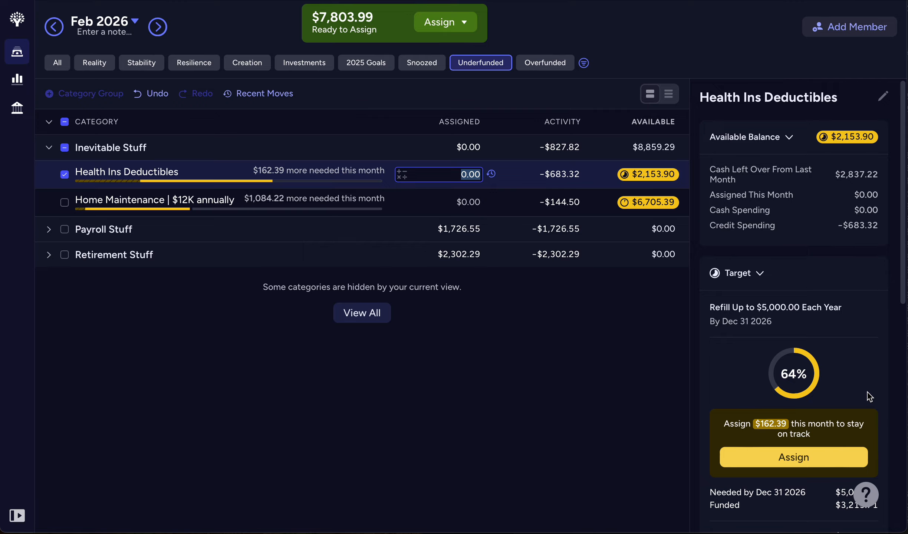
{"action": "scroll", "coordinate": [867, 393], "scroll_direction": "down", "scroll_amount": 3}
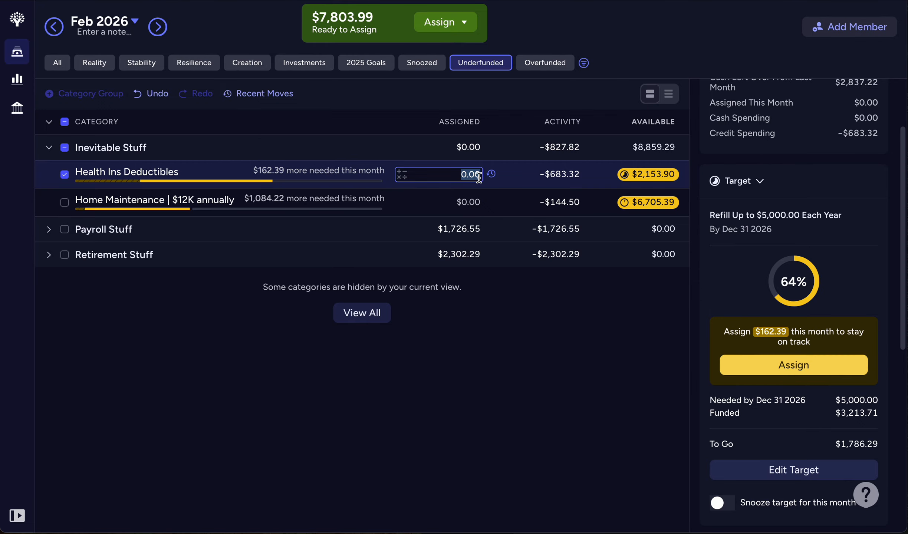
{"action": "type", "text": "1,786.29"}
{"action": "key", "text": "Return"}
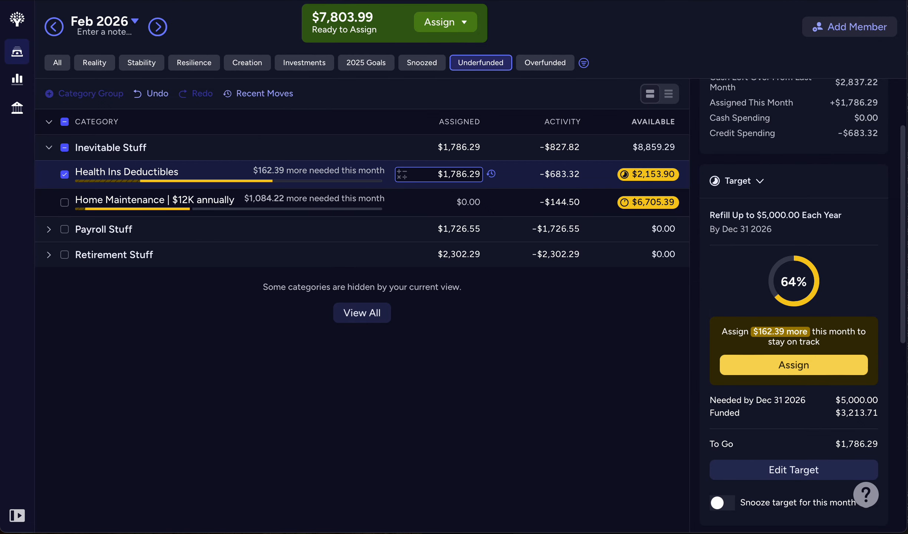
Show all categories for March 2026.
{"action": "left_click", "coordinate": [158, 27]}
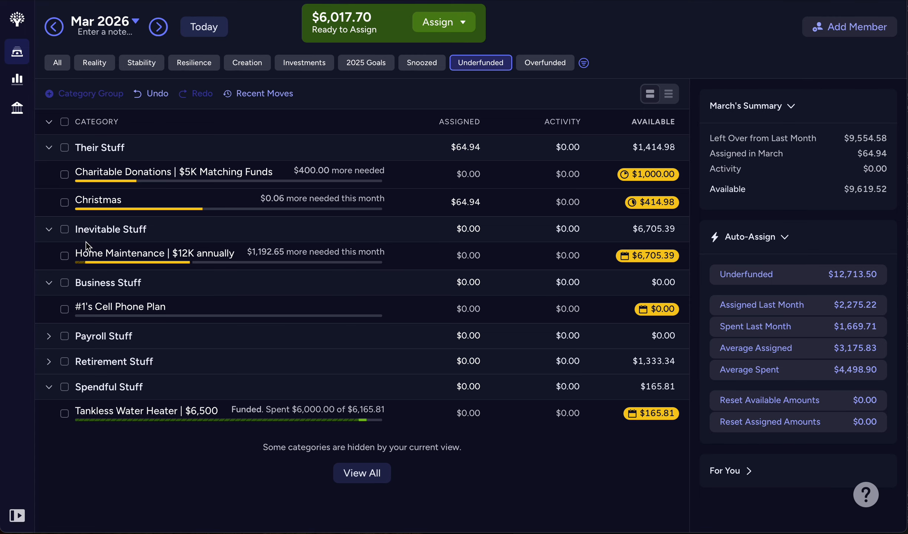
{"action": "left_click", "coordinate": [58, 65]}
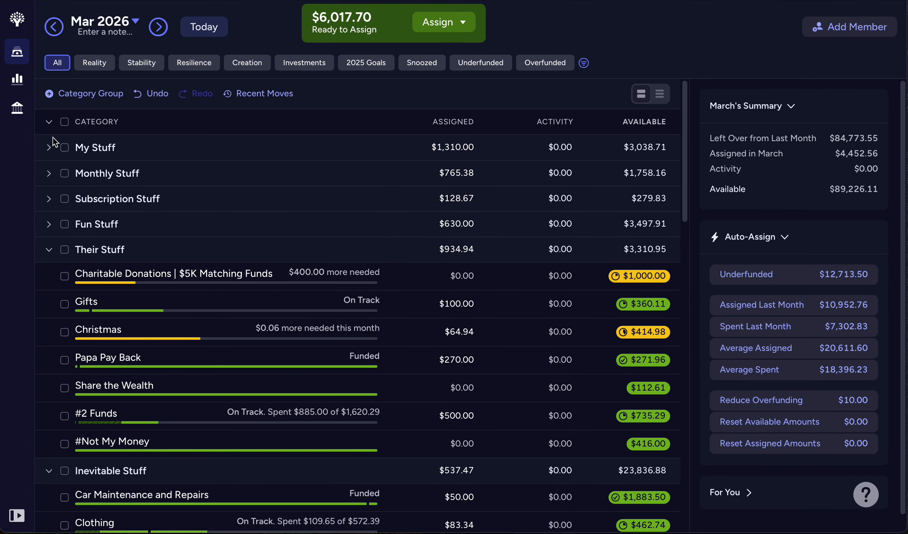
Examine the yearly target of the Health Ins Deductibles category in March 2026.
{"action": "left_click", "coordinate": [49, 250]}
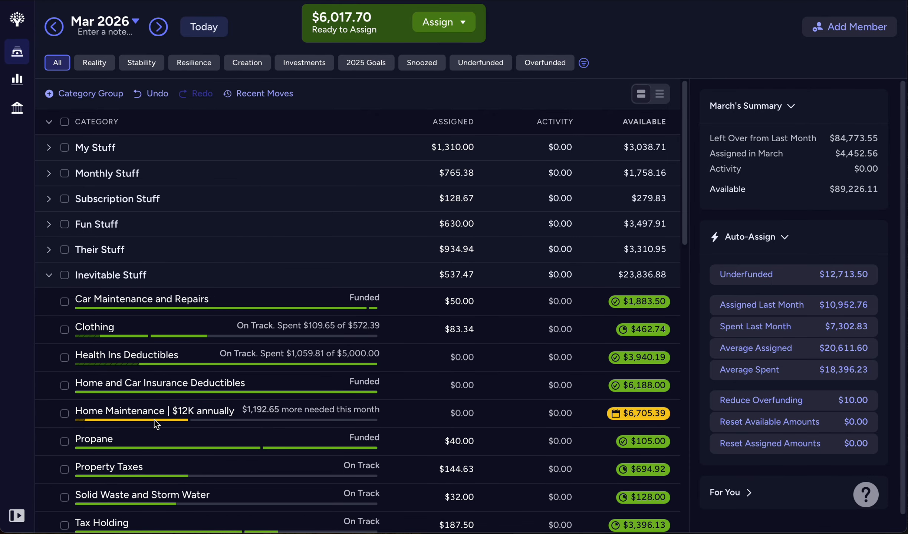
{"action": "left_click", "coordinate": [426, 358]}
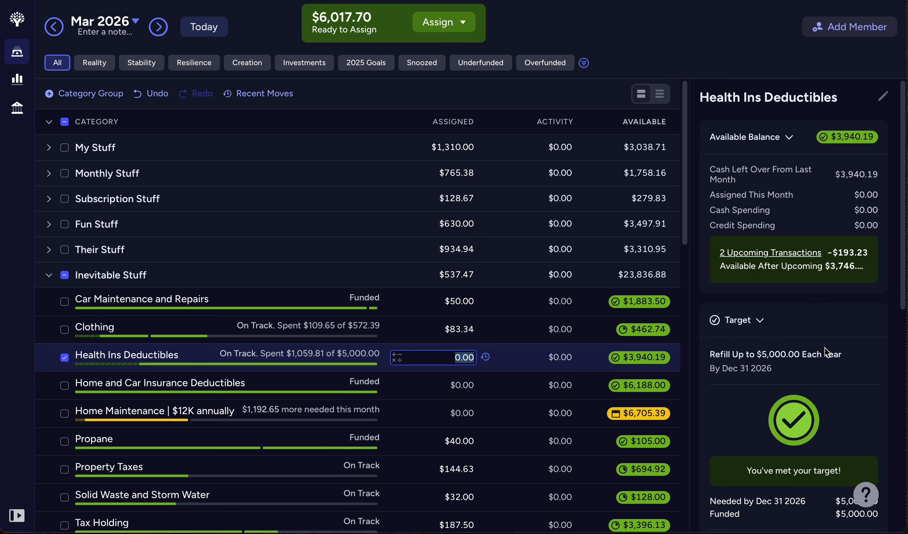
{"action": "scroll", "coordinate": [824, 349], "scroll_direction": "down", "scroll_amount": 3}
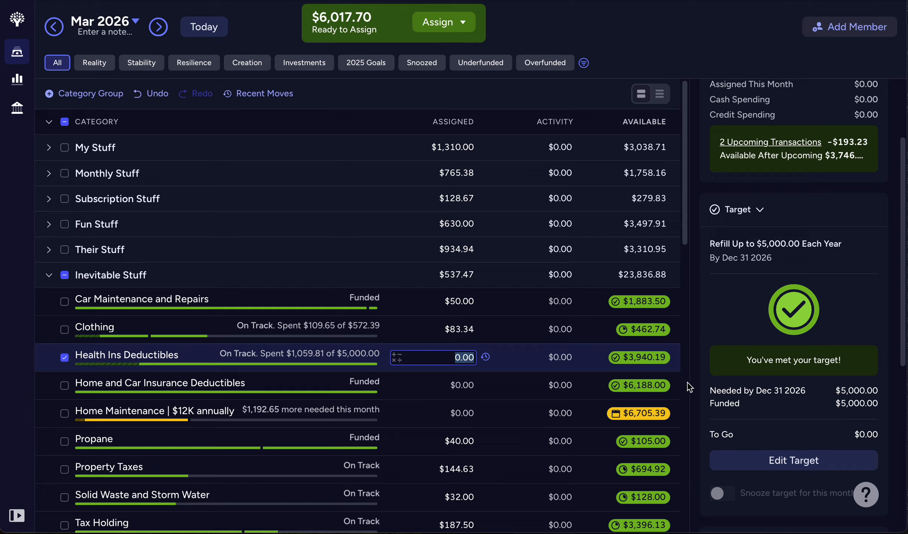
Examine the Home Maintenance | $12K annually target among February's underfunded categories.
{"action": "left_click", "coordinate": [203, 27]}
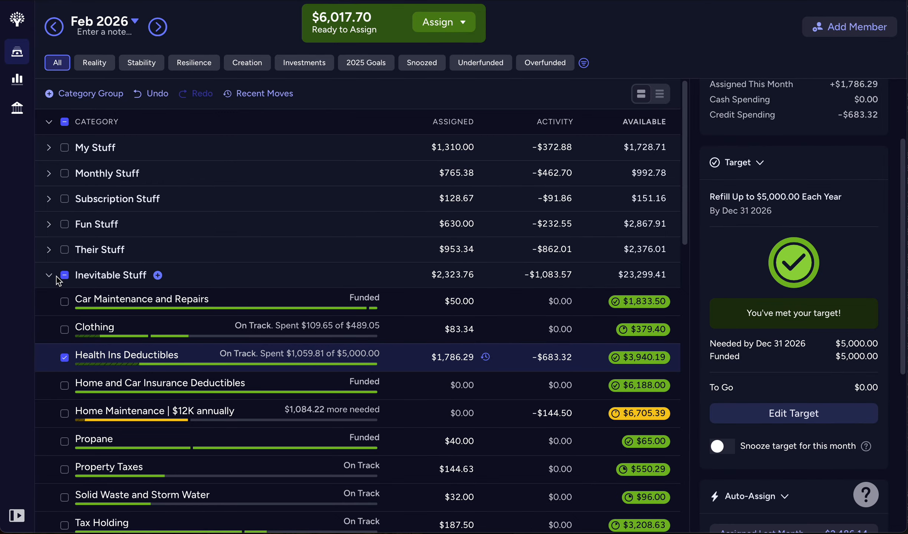
{"action": "left_click", "coordinate": [481, 70]}
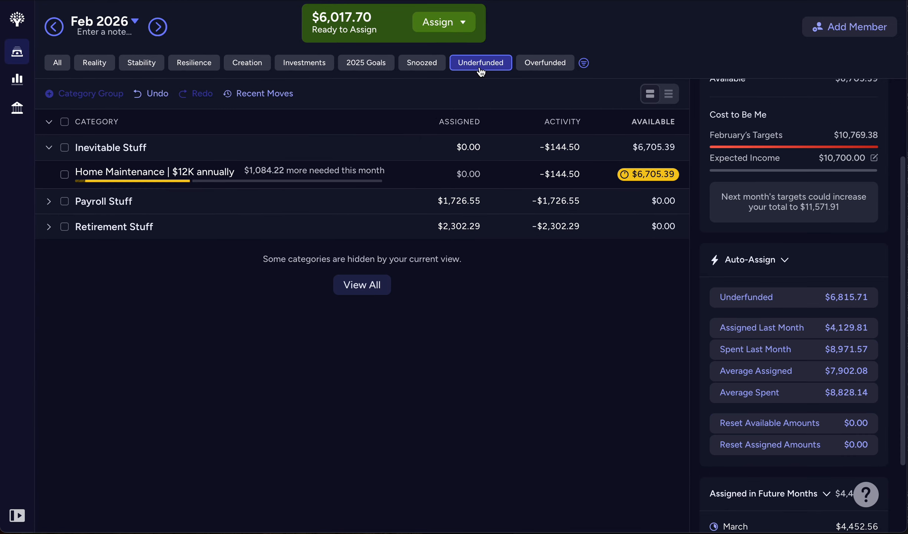
{"action": "left_click", "coordinate": [64, 175]}
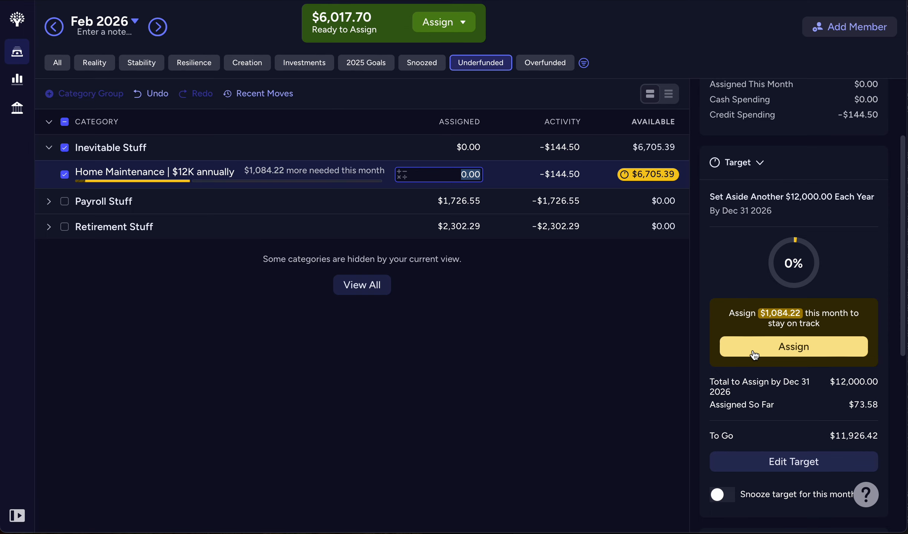
{"action": "left_click", "coordinate": [68, 171]}
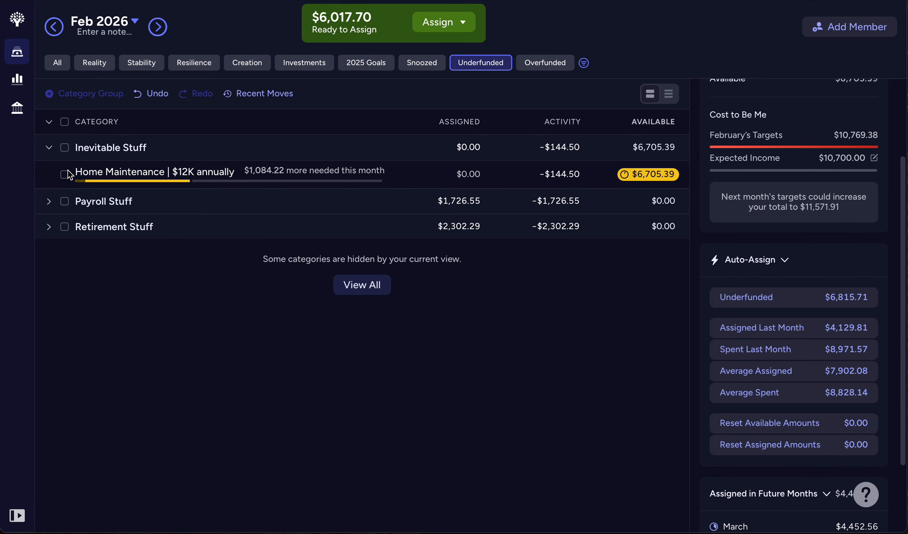
Show all February categories and set the amount assigned to Tax Holding to $2,062.50.
{"action": "left_click", "coordinate": [58, 64]}
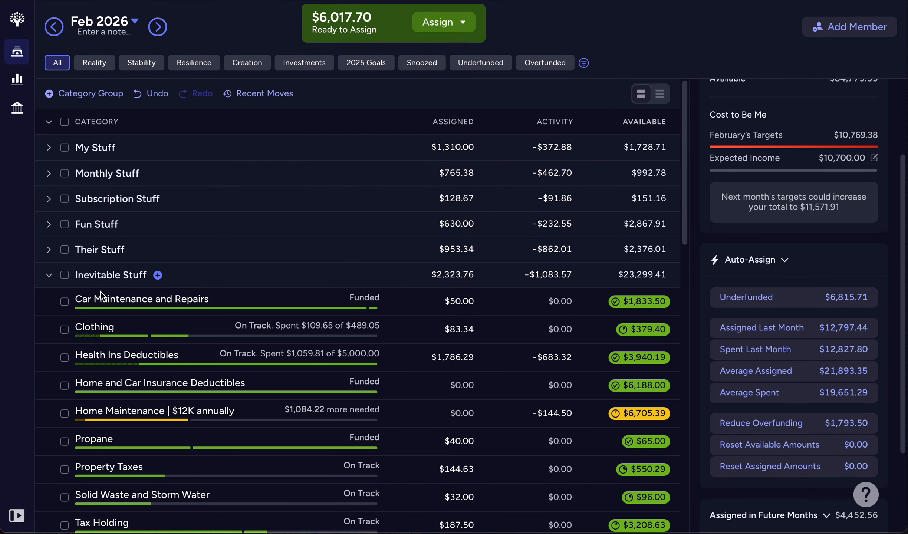
{"action": "scroll", "coordinate": [182, 320], "scroll_direction": "down", "scroll_amount": 3}
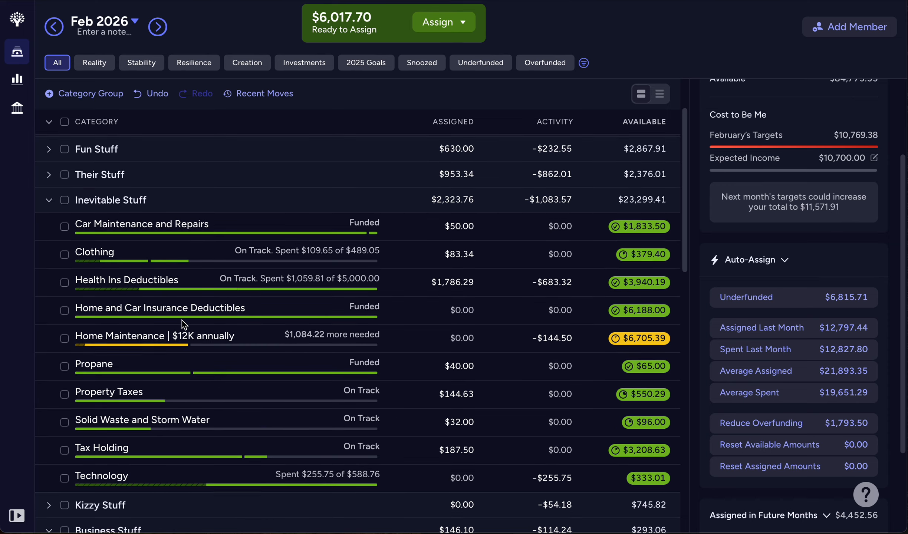
{"action": "scroll", "coordinate": [182, 320], "scroll_direction": "down", "scroll_amount": 1}
{"action": "scroll", "coordinate": [182, 321], "scroll_direction": "down", "scroll_amount": 2}
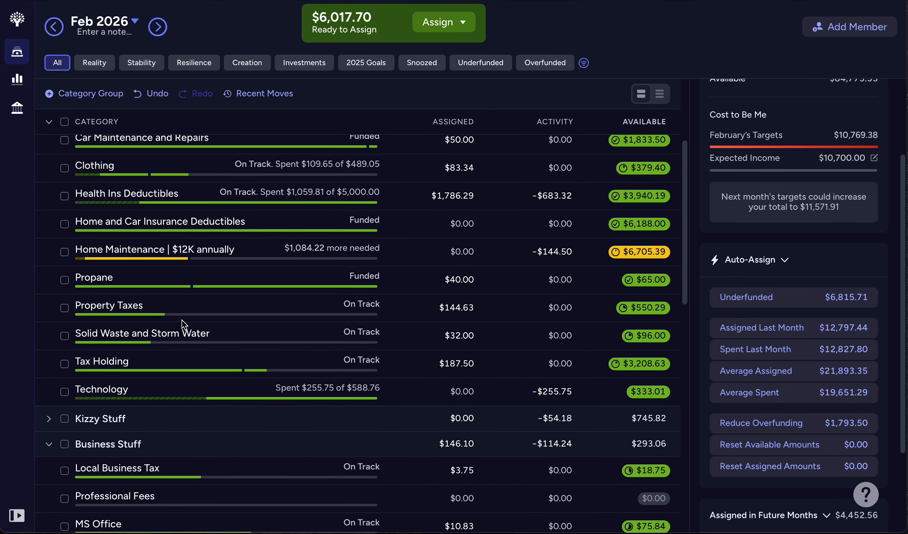
{"action": "left_click", "coordinate": [430, 364]}
{"action": "left_click", "coordinate": [429, 363]}
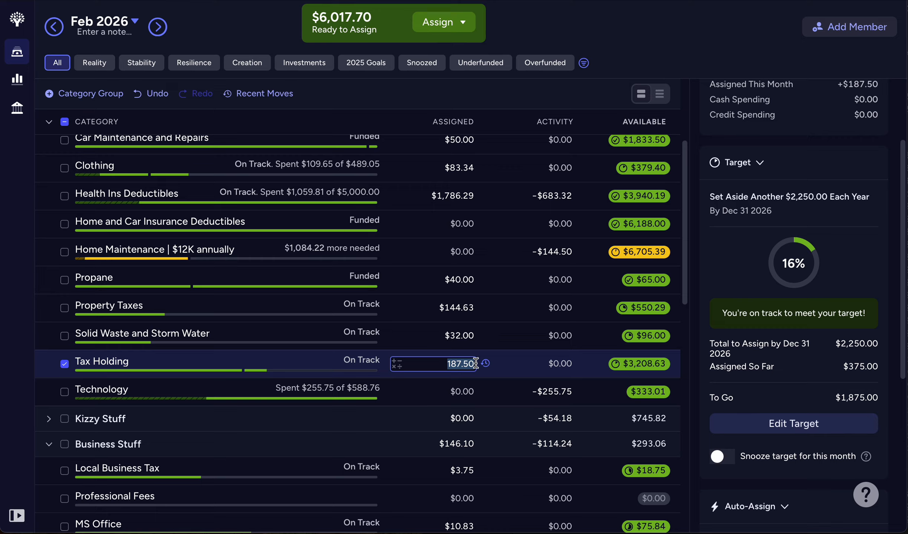
{"action": "key", "text": "BackSpace"}
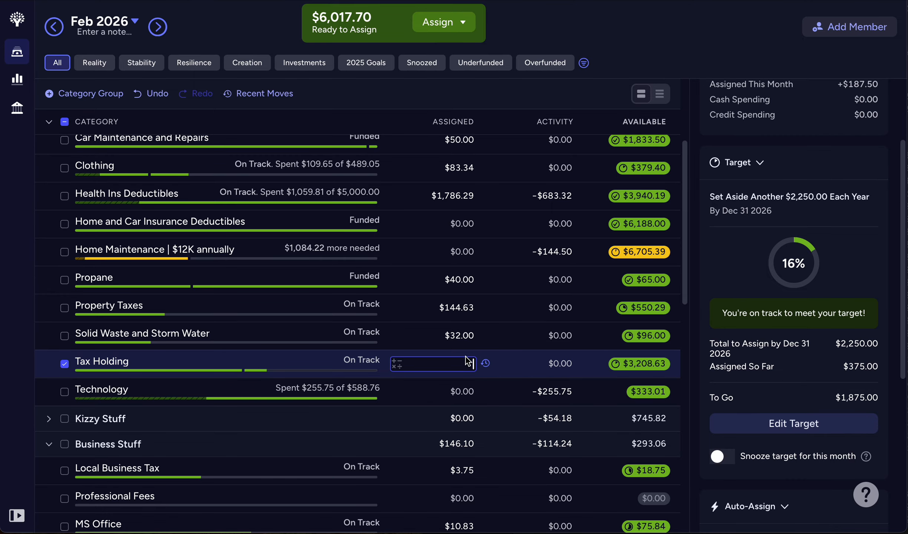
{"action": "key", "text": "Tab"}
{"action": "left_click", "coordinate": [451, 370]}
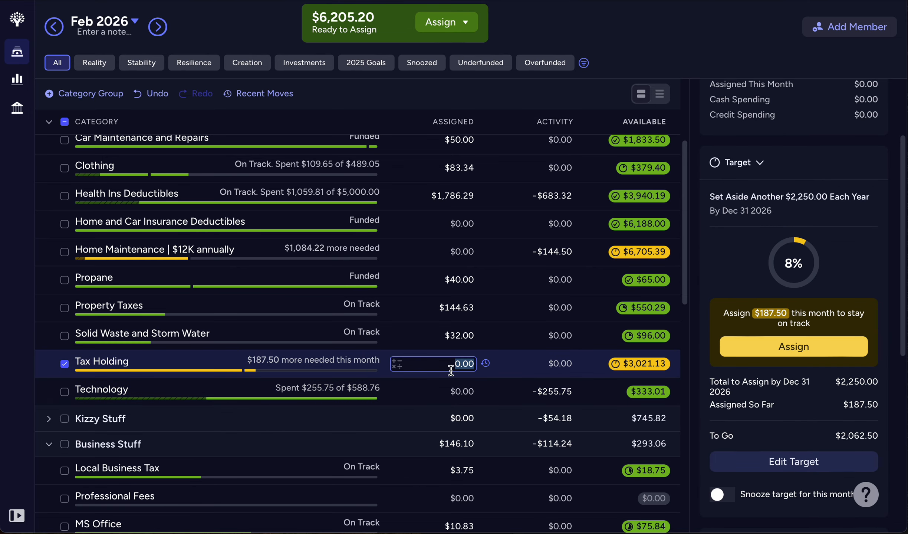
{"action": "type", "text": "2062.50"}
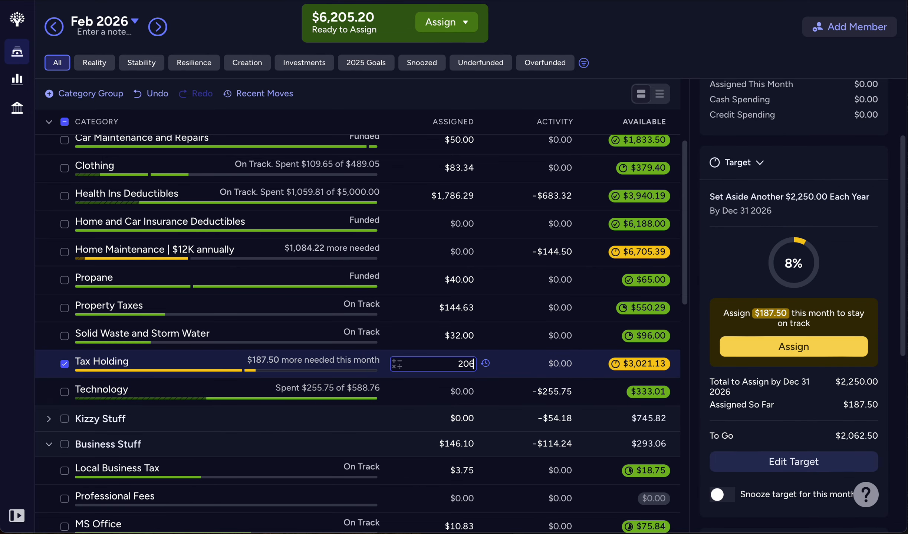
{"action": "key", "text": "Return"}
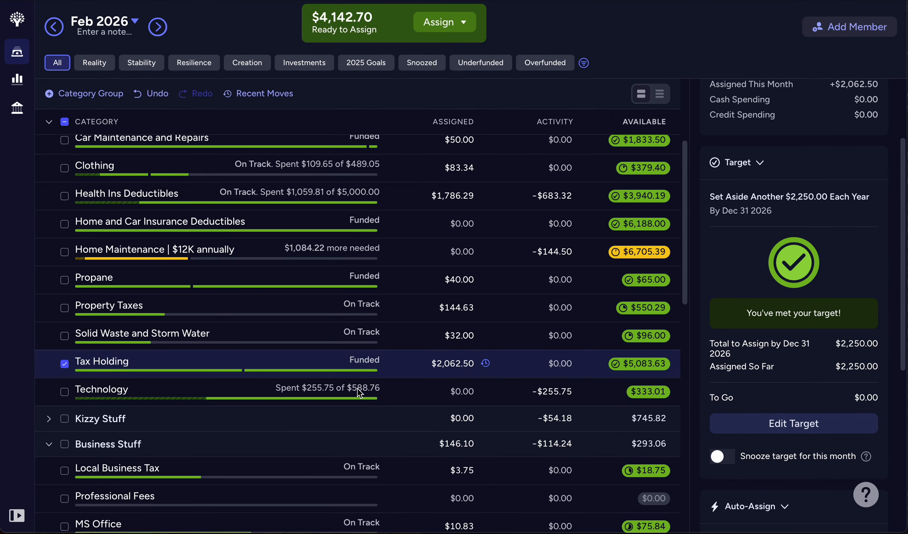
Assign 750-333.01 to the Technology category in February and deselect it.
{"action": "left_click", "coordinate": [432, 393]}
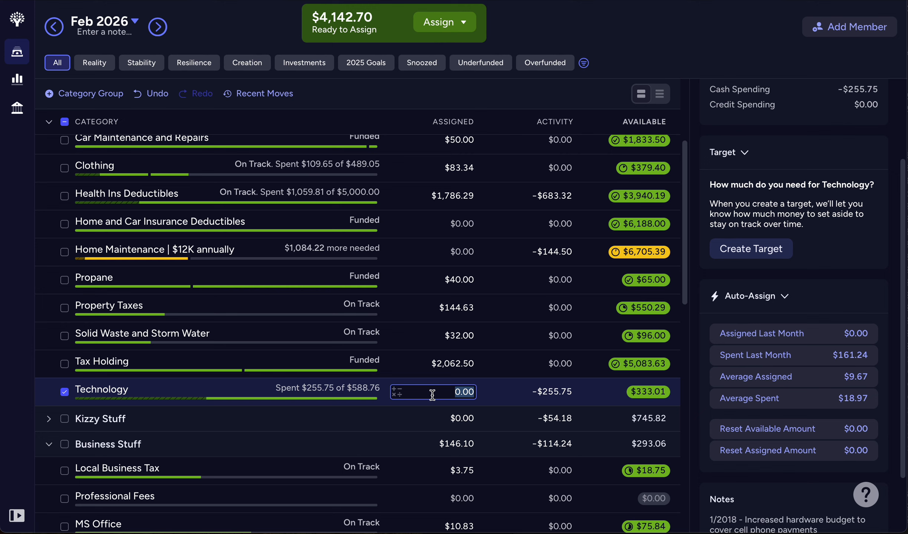
{"action": "type", "text": "750-333.01"}
{"action": "key", "text": "Return"}
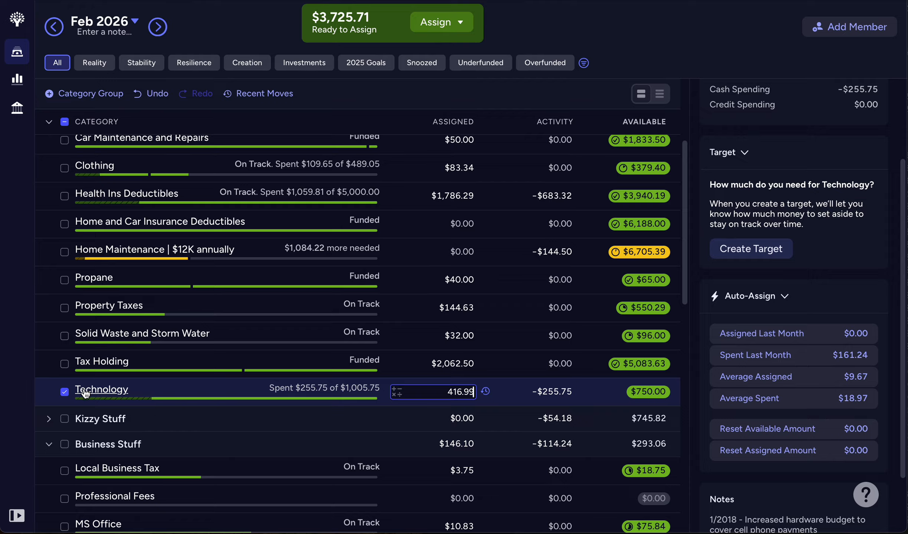
{"action": "left_click", "coordinate": [64, 392]}
Set the March assigned amounts of Property Taxes and Solid Waste and Storm Water to $0, and return to February.
{"action": "left_click", "coordinate": [152, 341]}
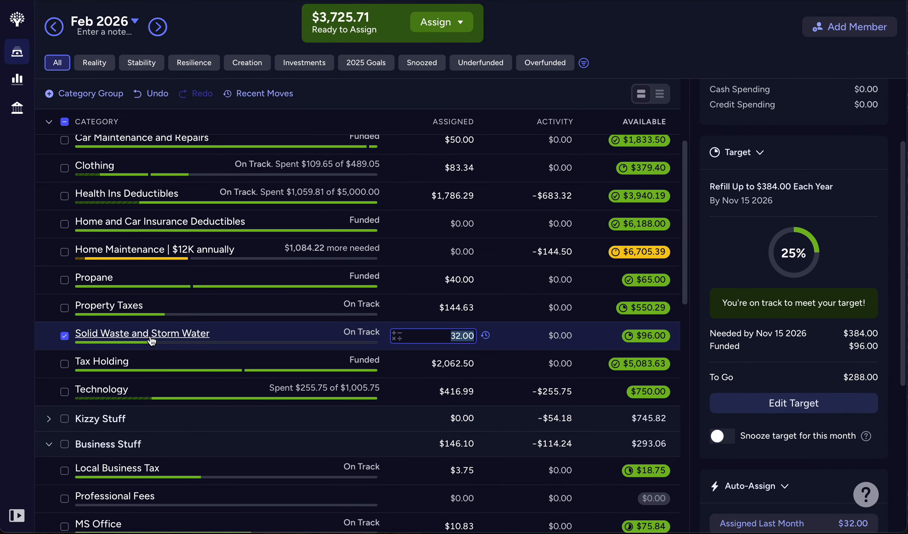
{"action": "left_click", "coordinate": [159, 33]}
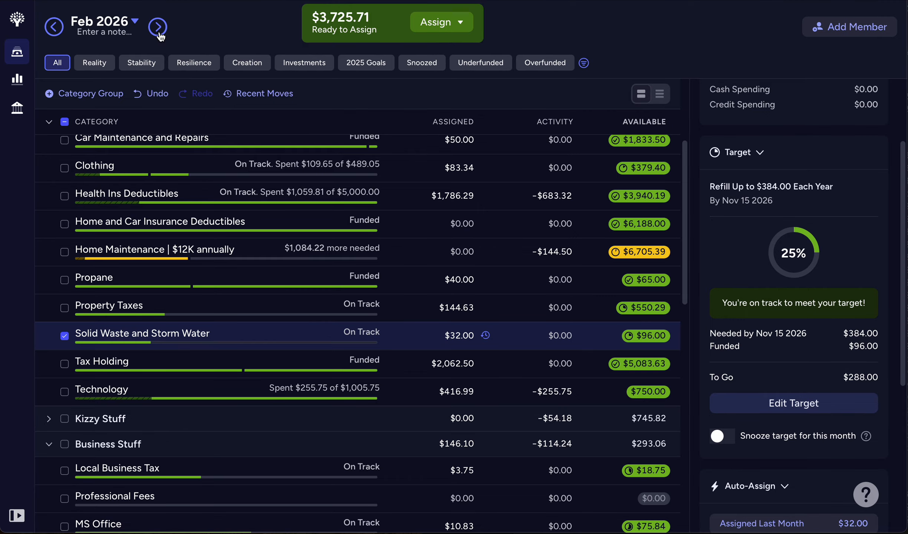
{"action": "left_click", "coordinate": [404, 336]}
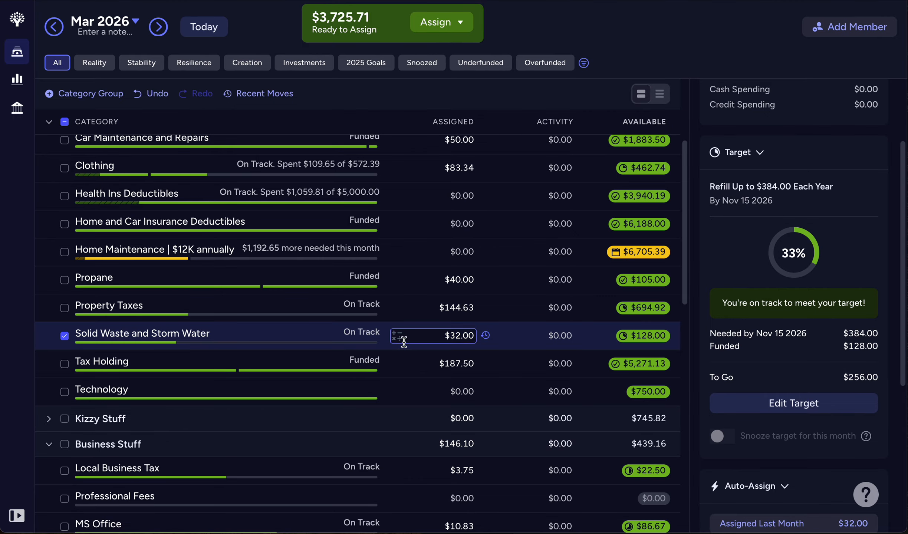
{"action": "left_click", "coordinate": [410, 309]}
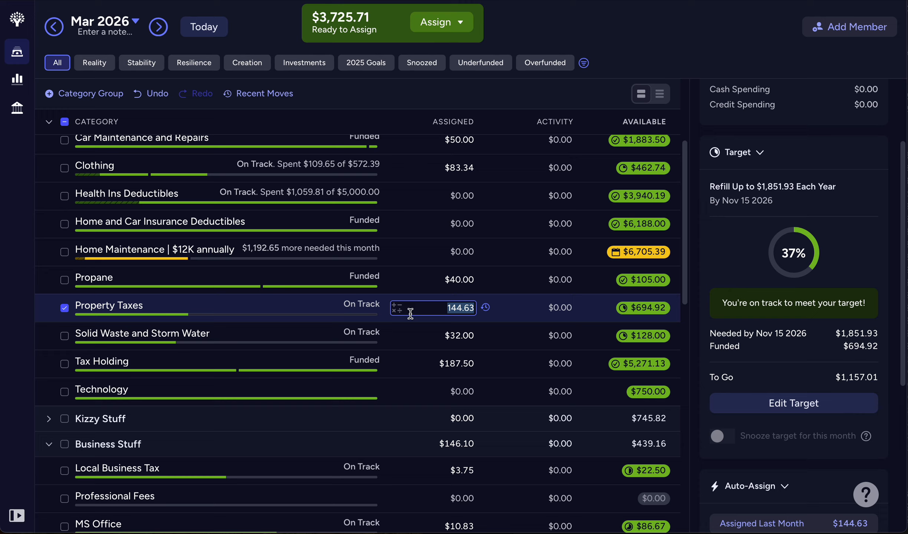
{"action": "key", "text": "BackSpace"}
{"action": "left_click", "coordinate": [411, 336]}
{"action": "type", "text": "0"}
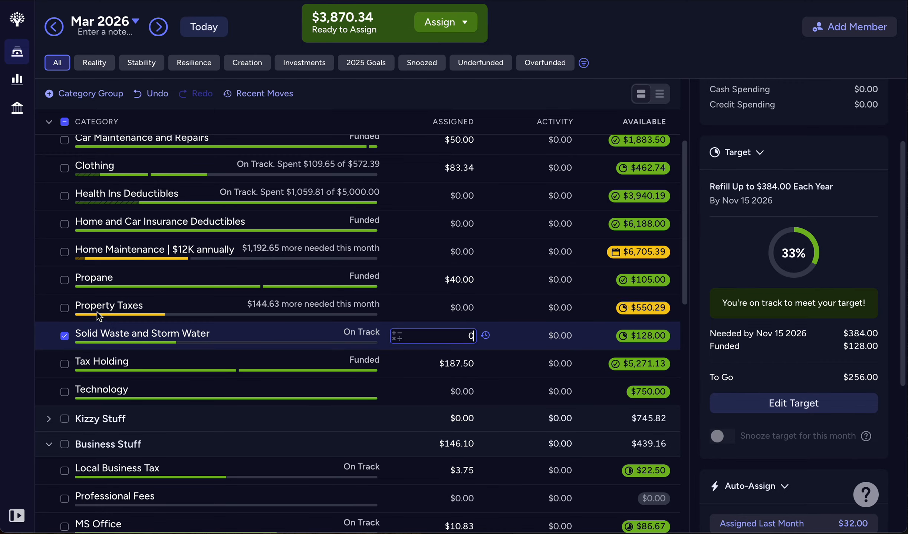
{"action": "left_click", "coordinate": [56, 29]}
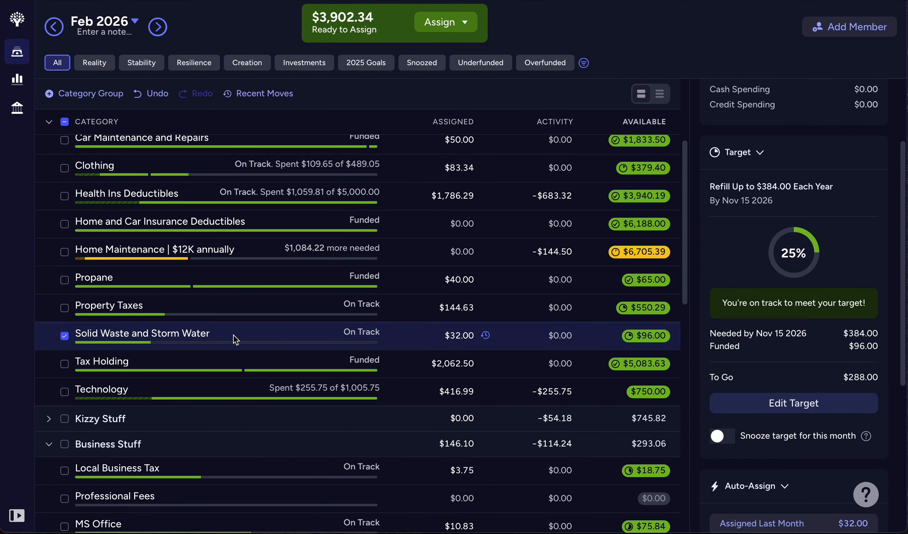
Try to assign $1,854.93 to Property Taxes in February, and undo the change.
{"action": "left_click", "coordinate": [417, 310]}
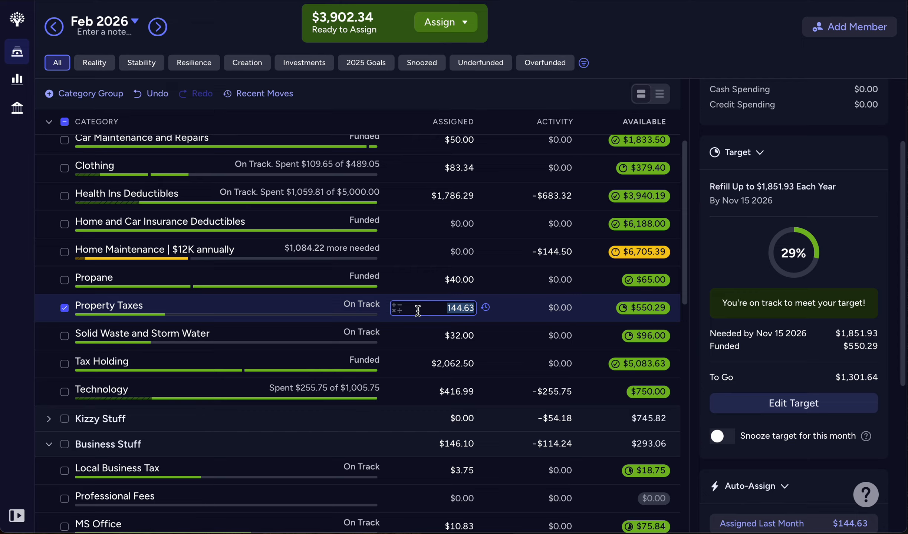
{"action": "type", "text": "1854.93"}
{"action": "key", "text": "Return"}
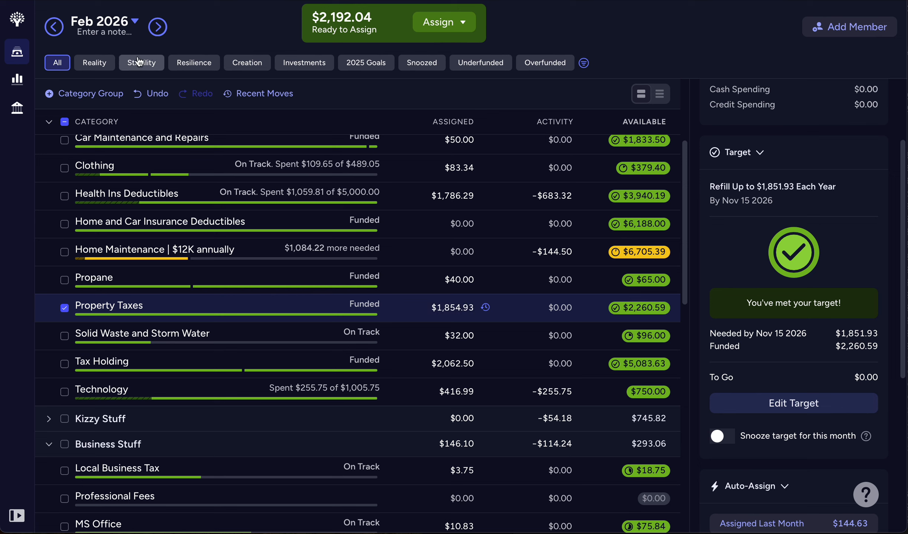
{"action": "left_click", "coordinate": [157, 100]}
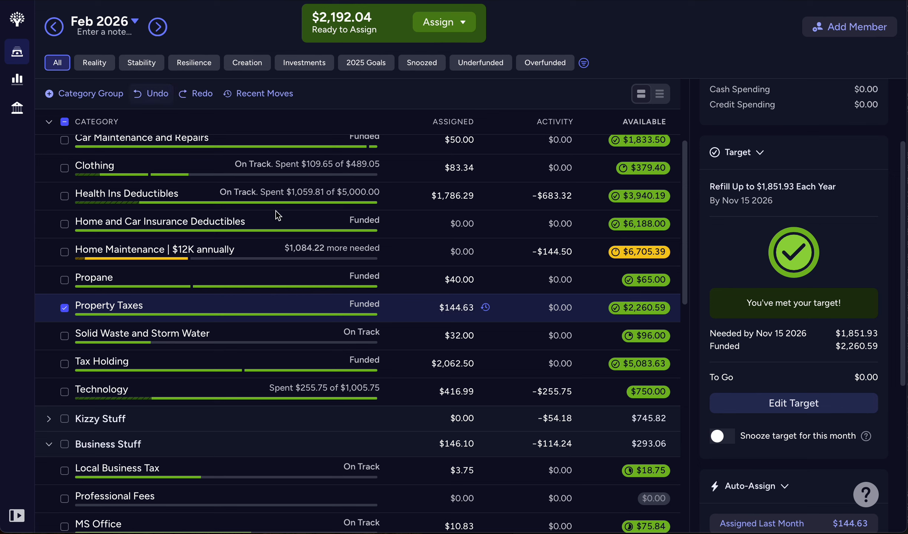
Add $1,301.64 to the amount assigned to Property Taxes in February.
{"action": "left_click", "coordinate": [414, 310]}
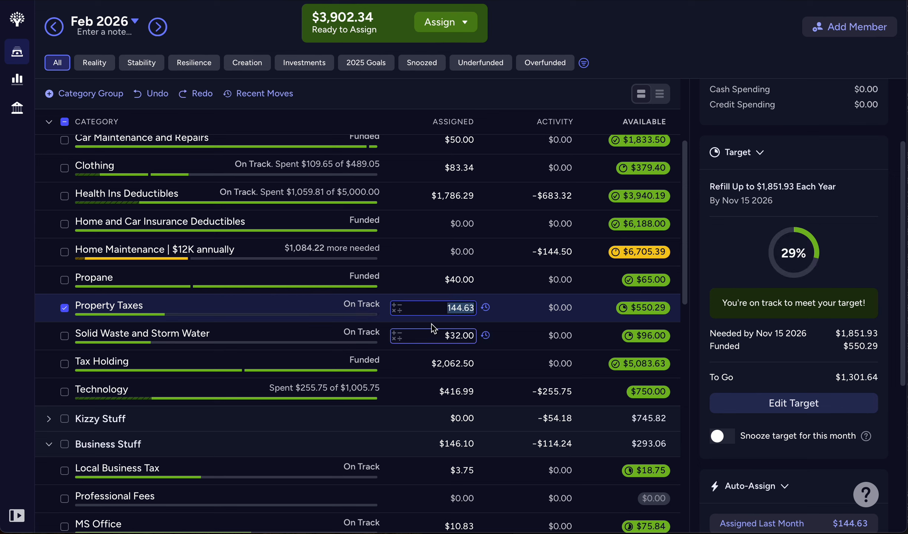
{"action": "key", "text": "Right"}
{"action": "type", "text": "+1301.64"}
{"action": "key", "text": "Return"}
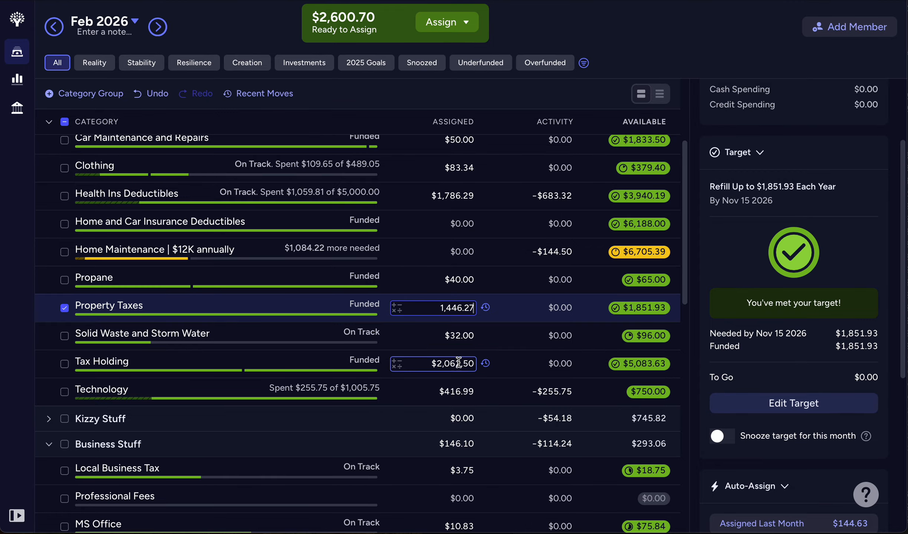
Add $288 to the amount assigned to Solid Waste and Storm Water in February and deselect the category.
{"action": "left_click", "coordinate": [437, 340]}
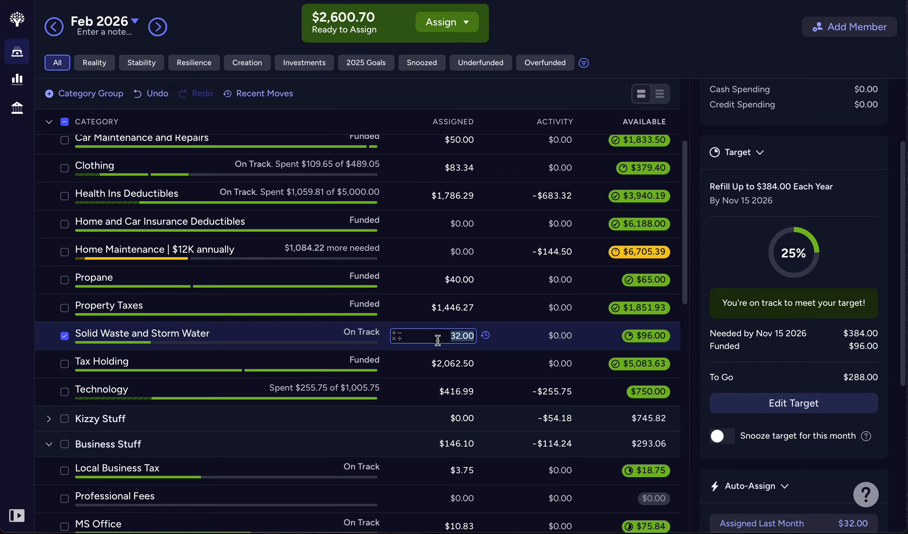
{"action": "key", "text": "Right"}
{"action": "type", "text": "+288"}
{"action": "key", "text": "Return"}
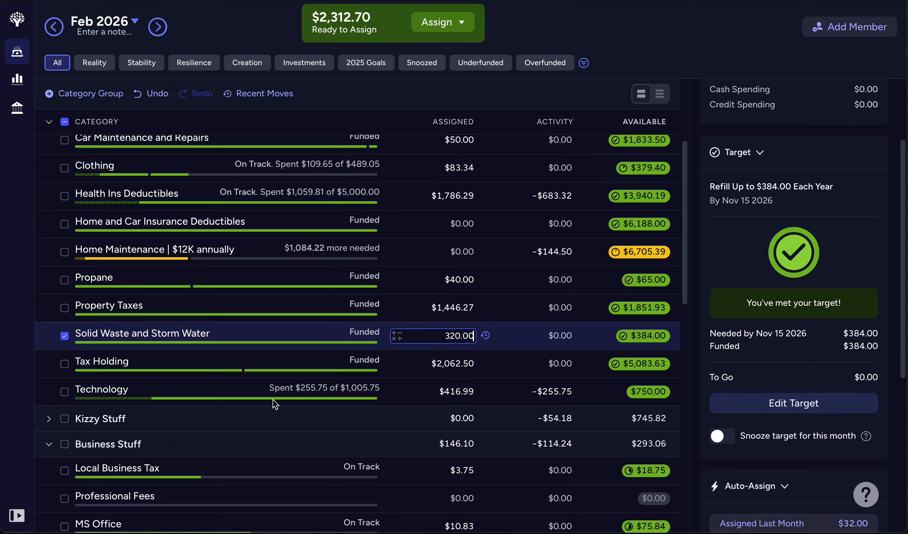
{"action": "left_click", "coordinate": [63, 338]}
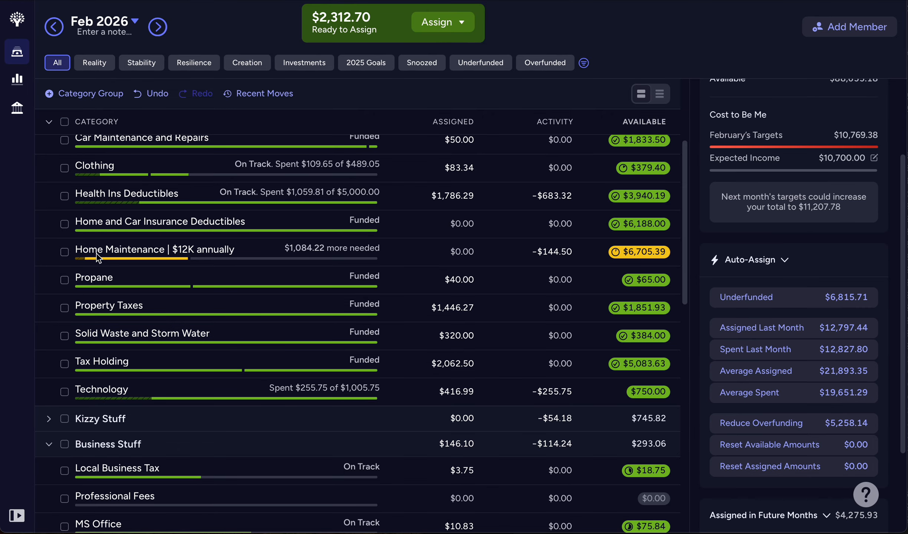
Examine the Home and Car Insurance Deductibles target, and the summary of Health Ins Deductibles and Clothing in February.
{"action": "left_click", "coordinate": [95, 225]}
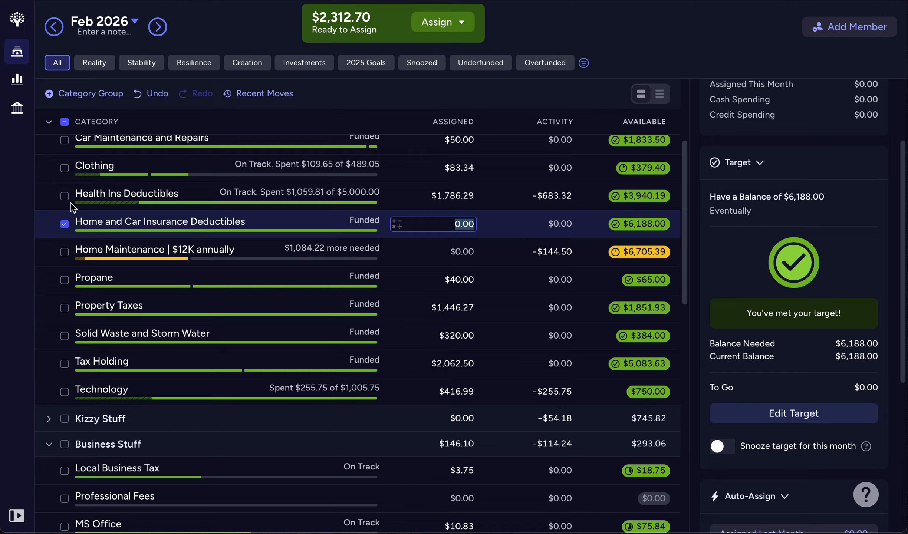
{"action": "left_click", "coordinate": [64, 224]}
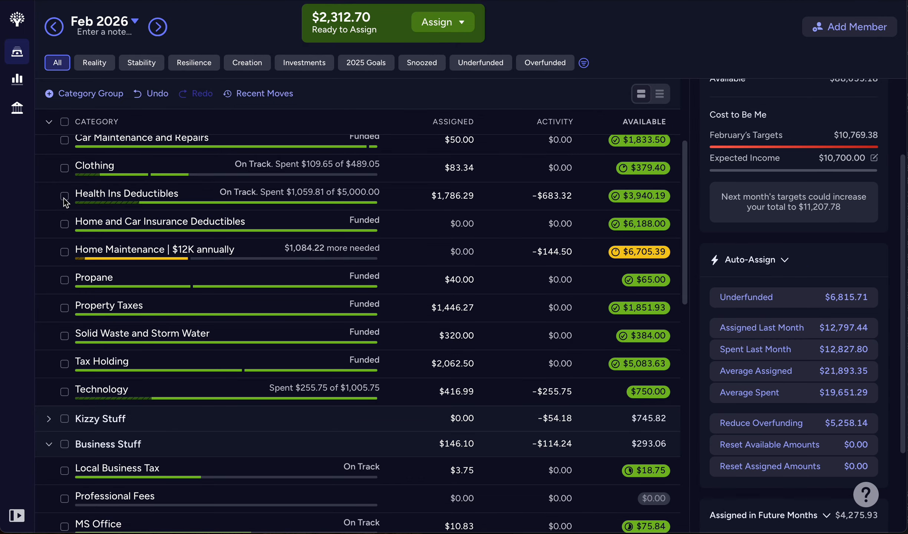
{"action": "left_click", "coordinate": [64, 197]}
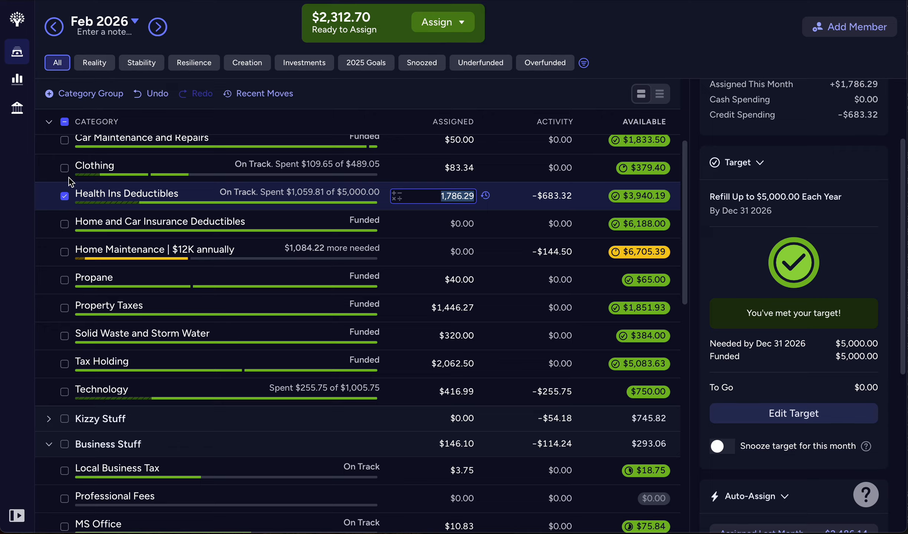
{"action": "left_click", "coordinate": [64, 168]}
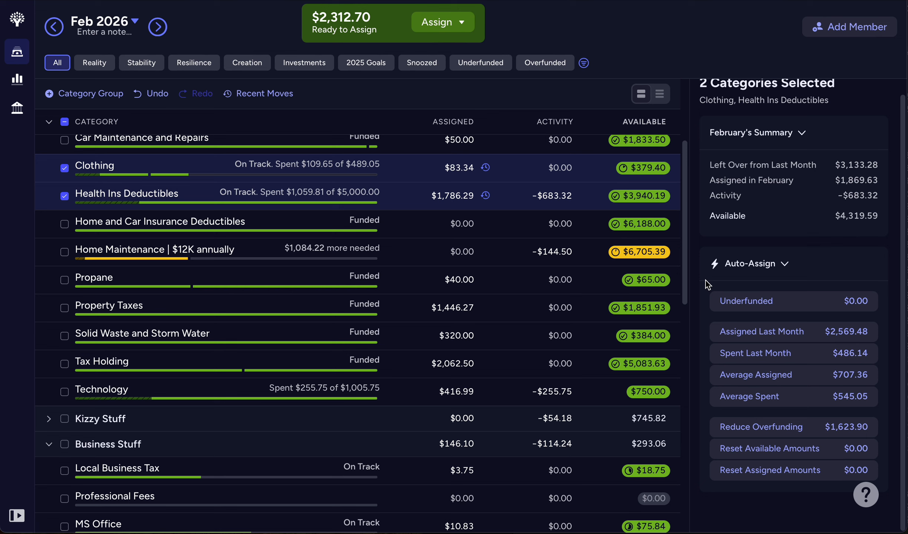
Deselect Health Ins Deductibles, check the Clothing target, and set the amount assigned to Clothing in March to $0.
{"action": "scroll", "coordinate": [708, 285], "scroll_direction": "up", "scroll_amount": 1}
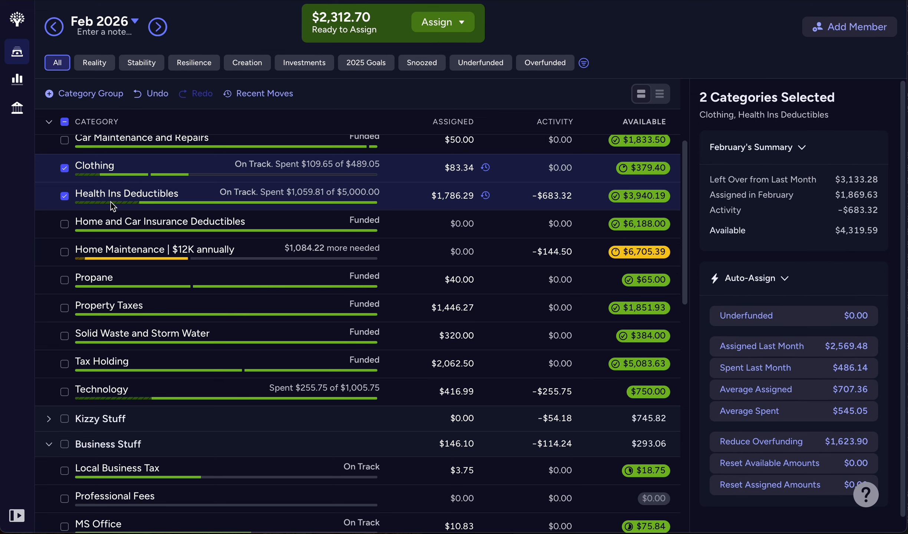
{"action": "left_click", "coordinate": [65, 197]}
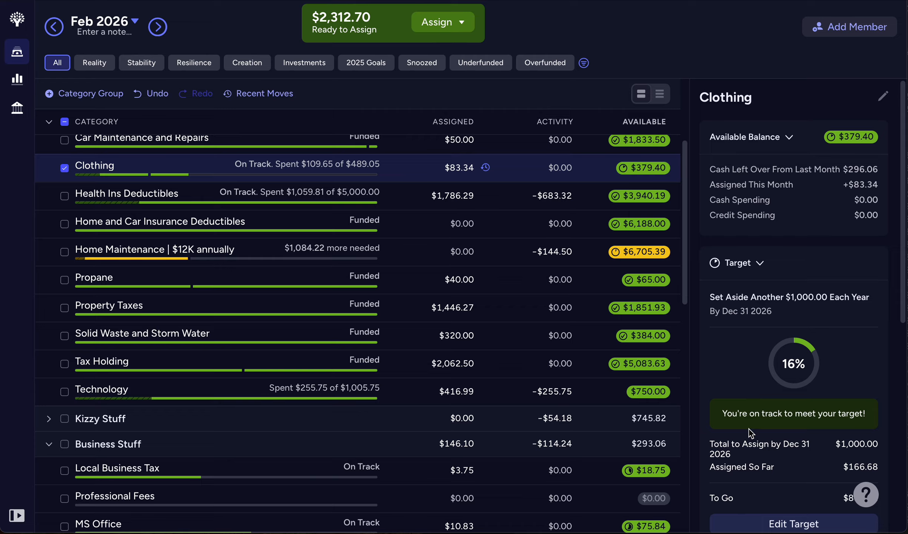
{"action": "scroll", "coordinate": [752, 433], "scroll_direction": "down", "scroll_amount": 3}
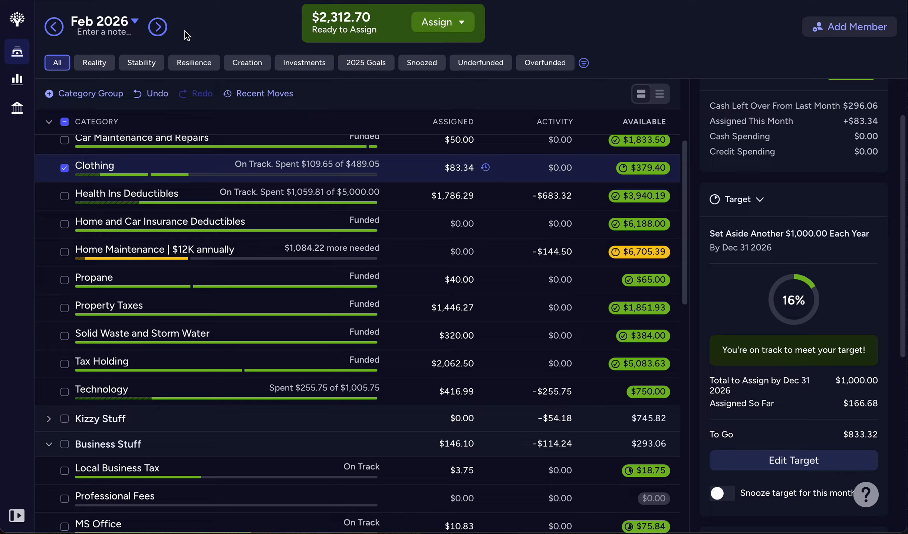
{"action": "left_click", "coordinate": [158, 28]}
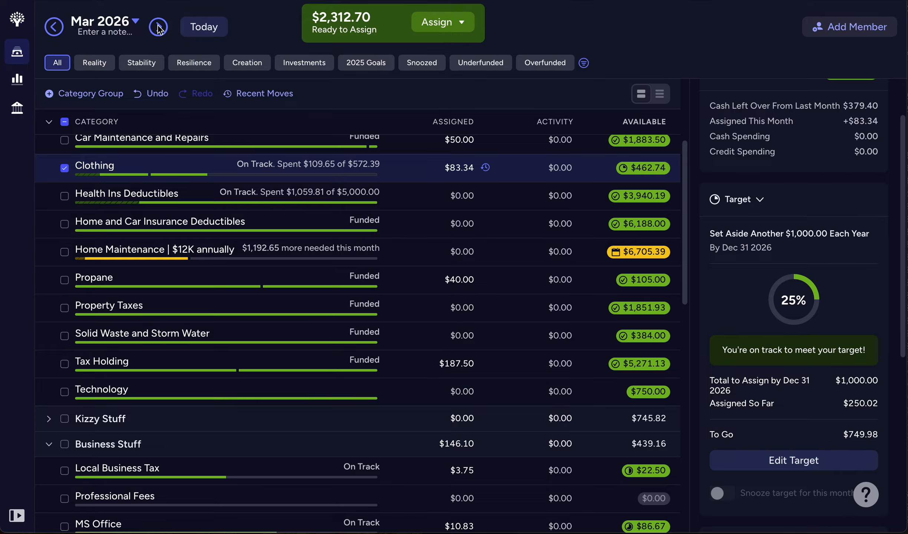
{"action": "left_click", "coordinate": [408, 173]}
{"action": "type", "text": "0"}
{"action": "key", "text": "Return"}
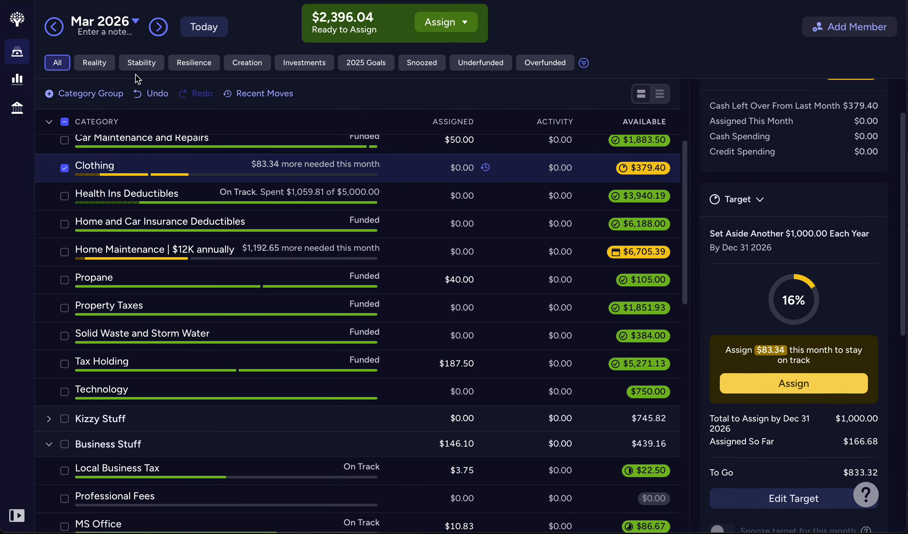
Add $833.32 to the amount assigned to Clothing in February and deselect the category.
{"action": "left_click", "coordinate": [56, 32]}
{"action": "left_click", "coordinate": [422, 165]}
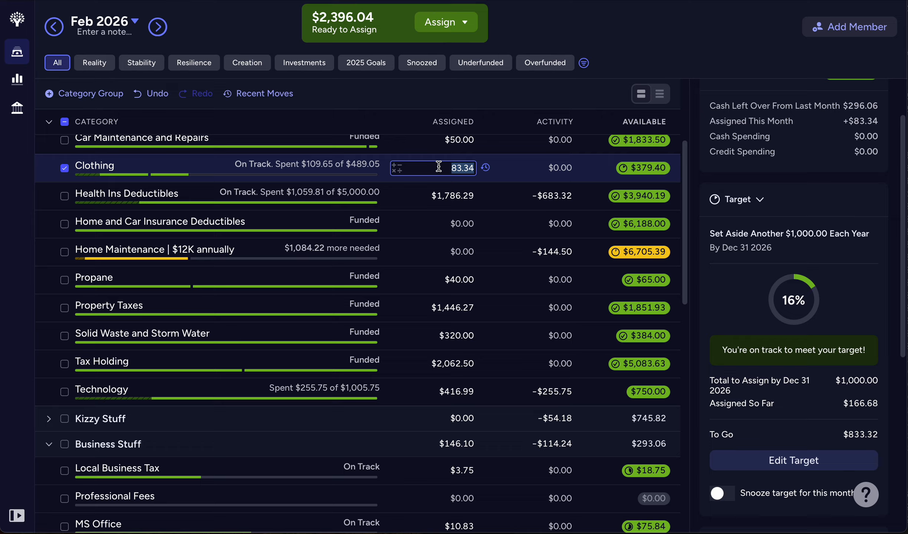
{"action": "type", "text": "+833.32"}
{"action": "key", "text": "Return"}
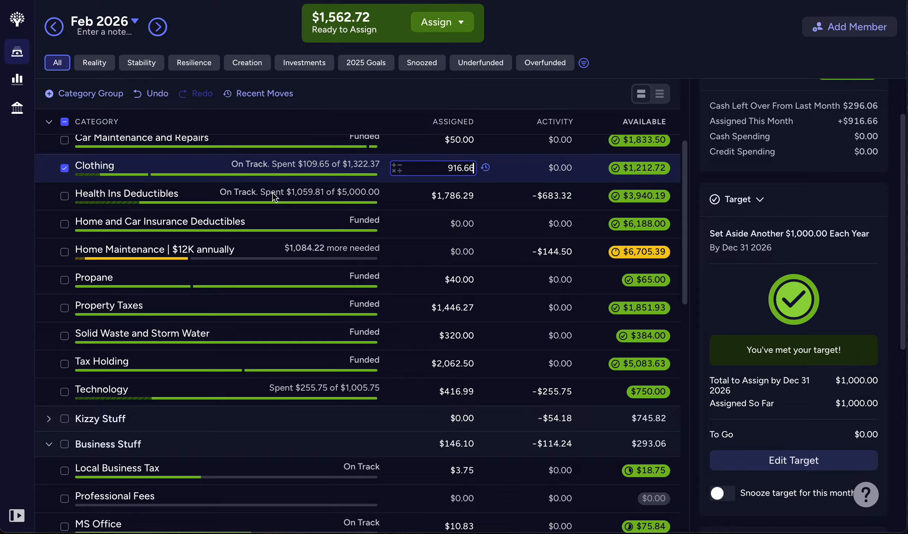
{"action": "left_click", "coordinate": [64, 168]}
Examine the February targets of Car Maintenance and Repairs, Tax Holding, and Property Taxes.
{"action": "left_click", "coordinate": [140, 140]}
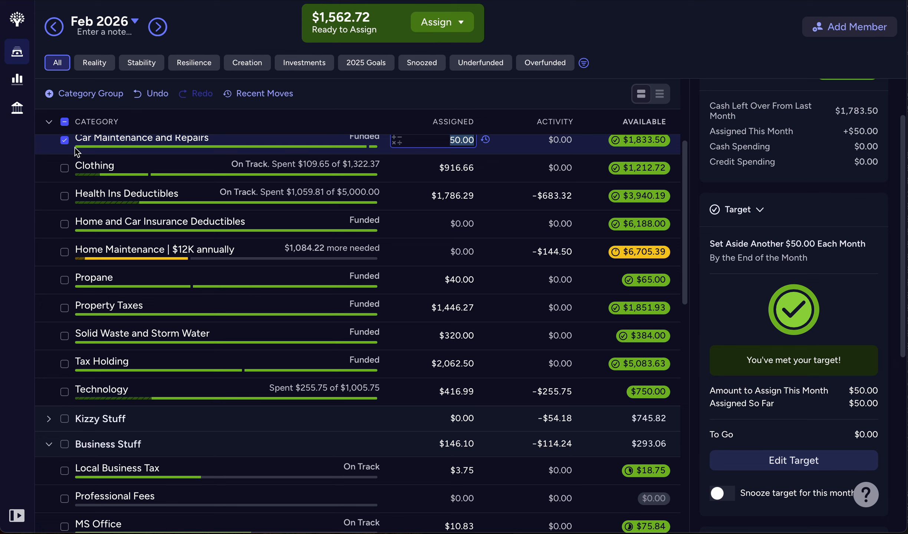
{"action": "left_click", "coordinate": [65, 141]}
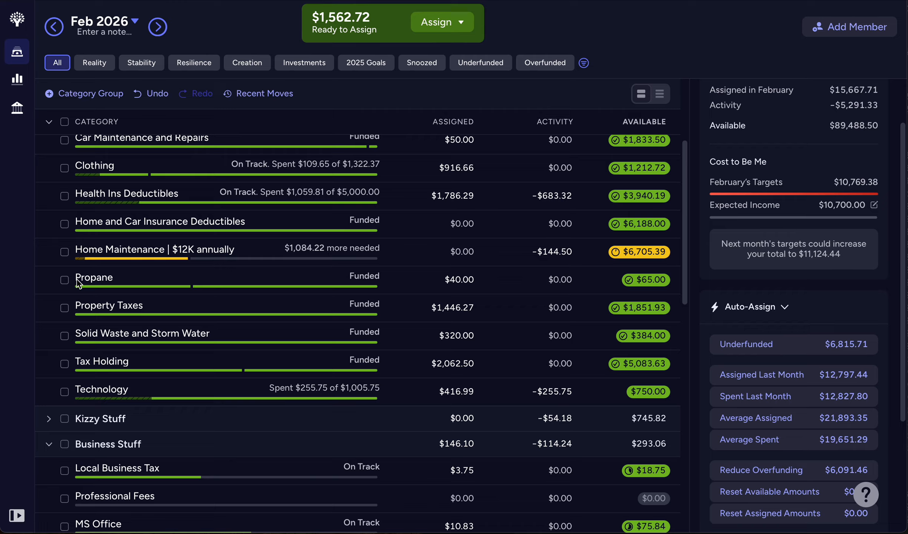
{"action": "left_click", "coordinate": [97, 367]}
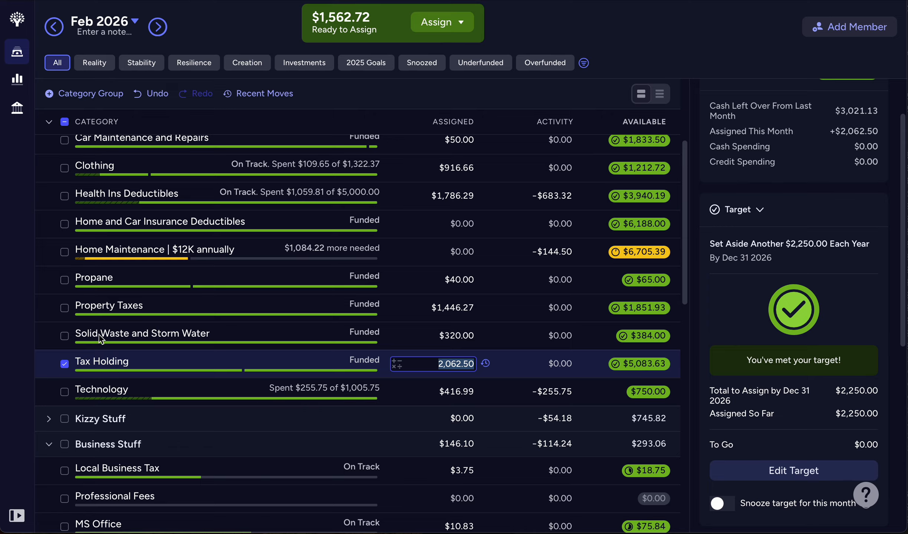
{"action": "left_click", "coordinate": [100, 314]}
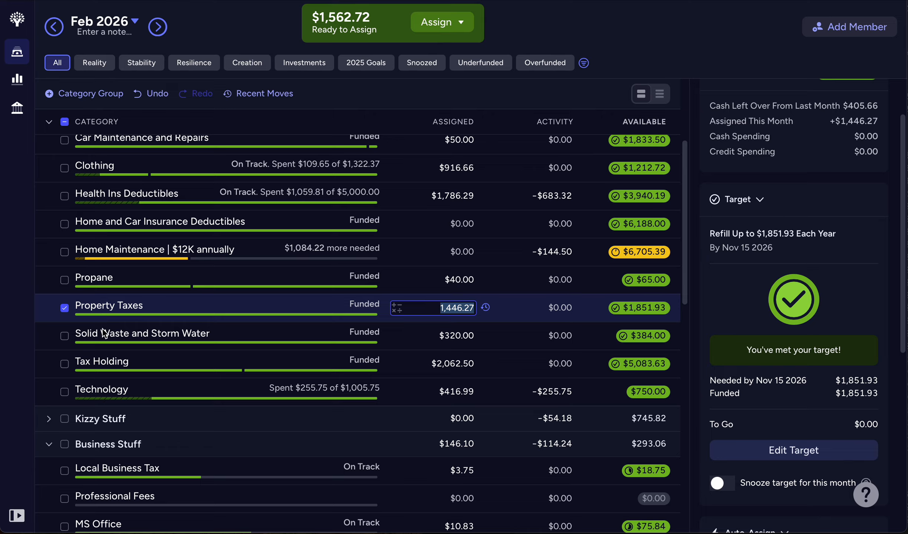
{"action": "left_click", "coordinate": [66, 310]}
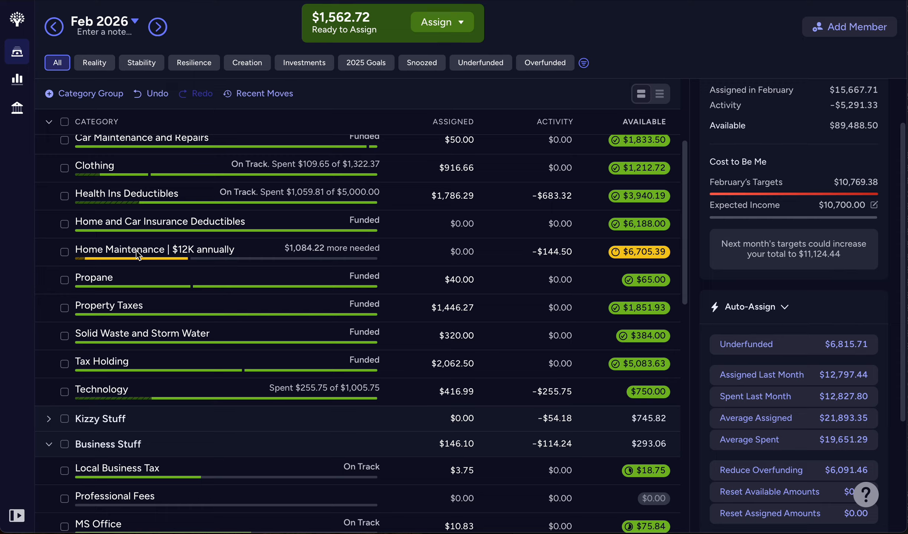
Assign the $1,084.22 suggested by the target to Home Maintenance in February and deselect the category.
{"action": "left_click", "coordinate": [444, 254]}
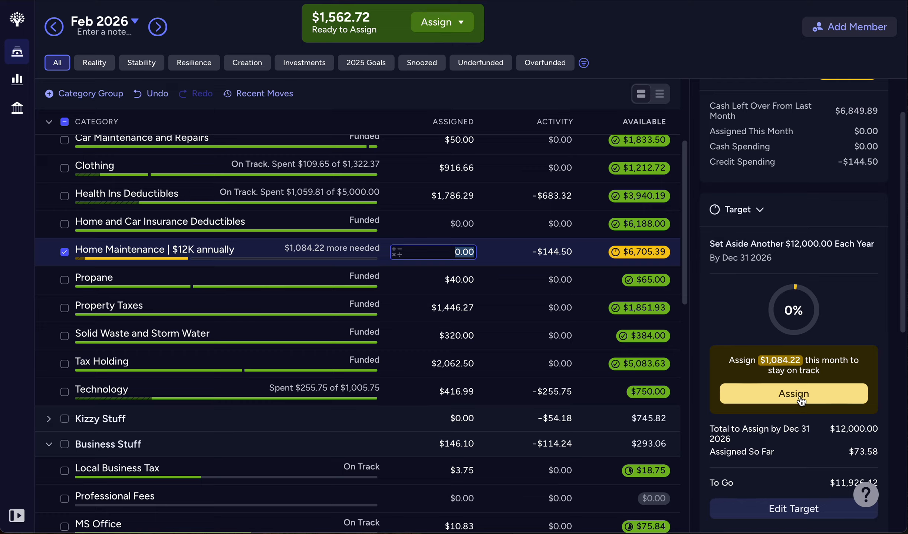
{"action": "left_click", "coordinate": [801, 399]}
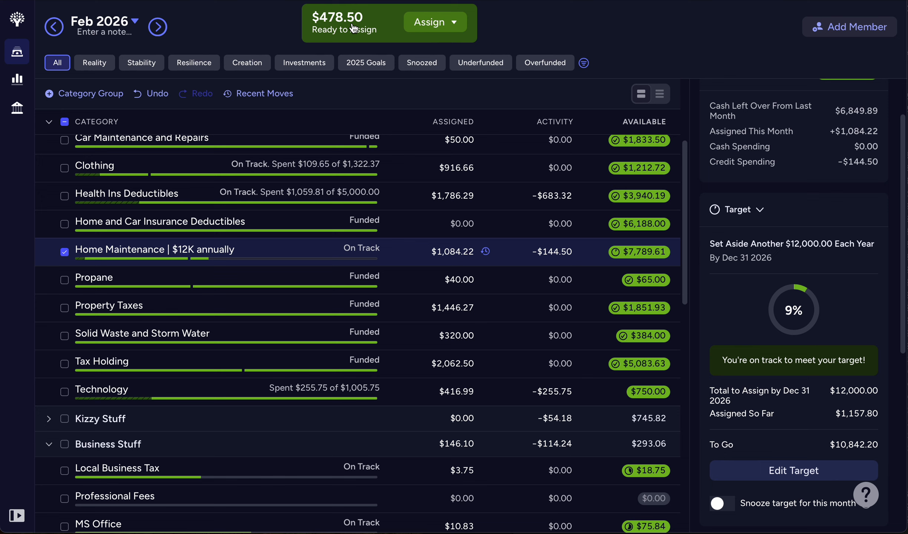
{"action": "left_click", "coordinate": [65, 252]}
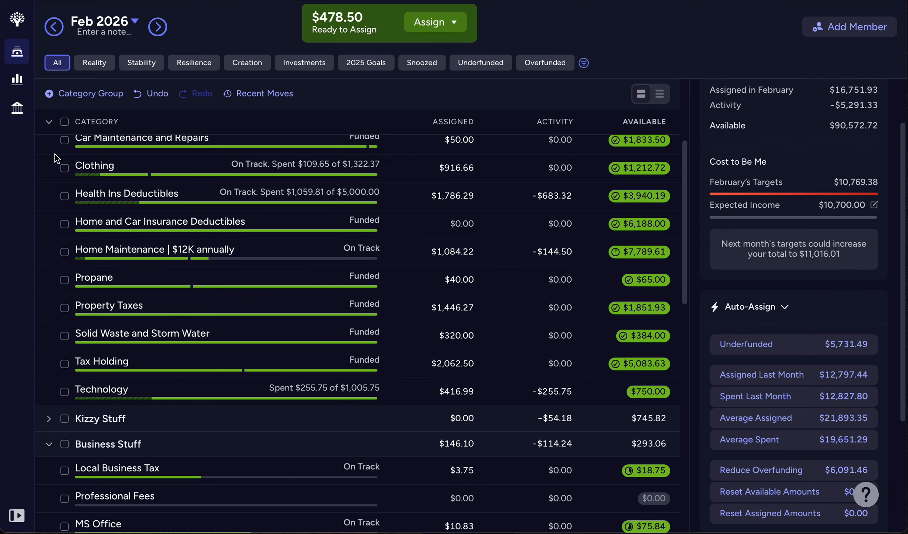
Show the expanded categories of the Stability view and collapse the Monthly Stuff and Subscription Stuff groups.
{"action": "left_click", "coordinate": [51, 124]}
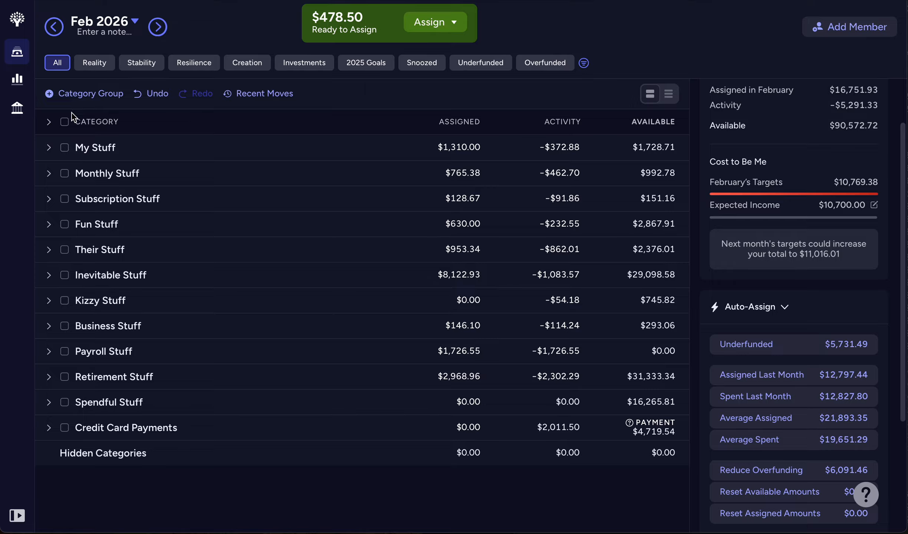
{"action": "left_click", "coordinate": [139, 63]}
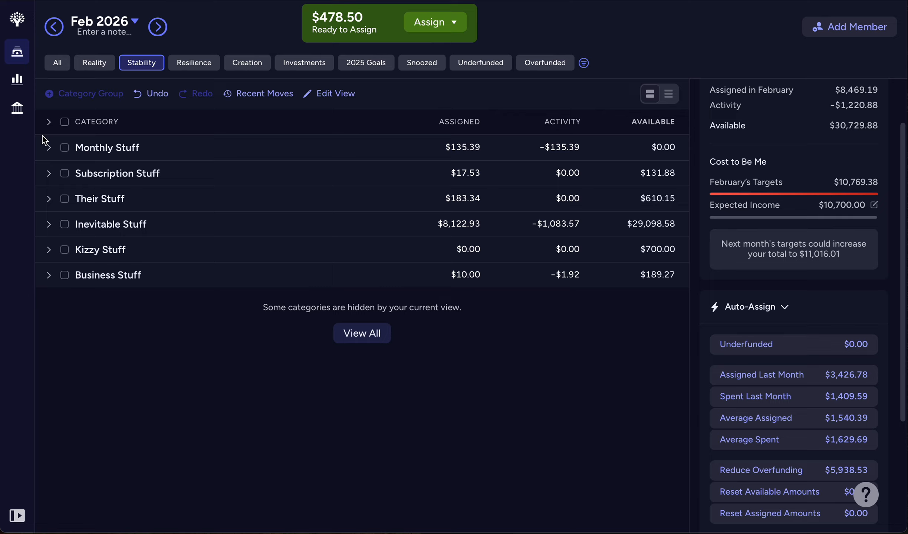
{"action": "left_click", "coordinate": [49, 123]}
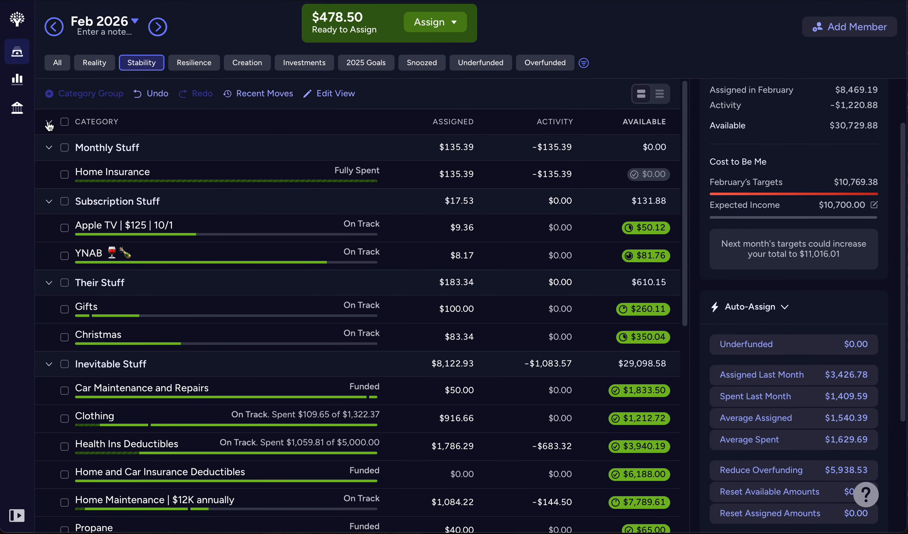
{"action": "left_click", "coordinate": [49, 149]}
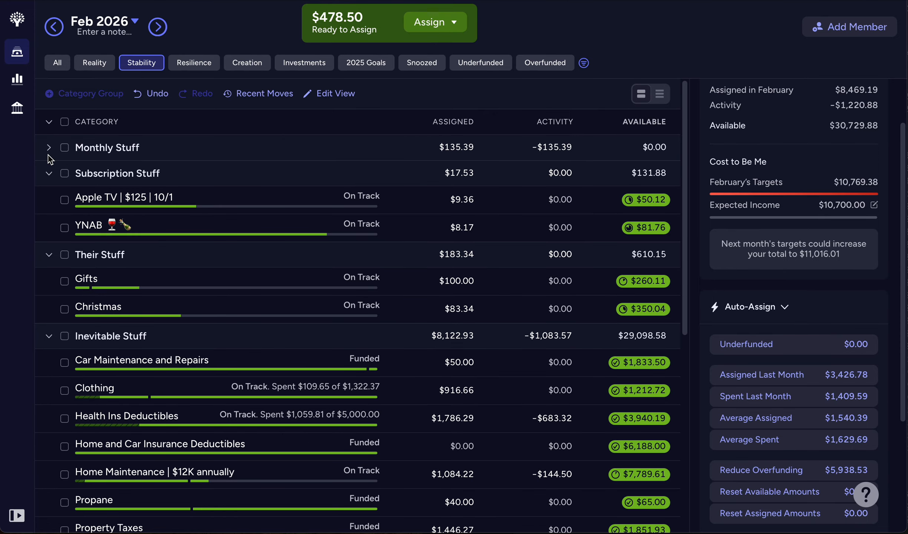
{"action": "left_click", "coordinate": [49, 175]}
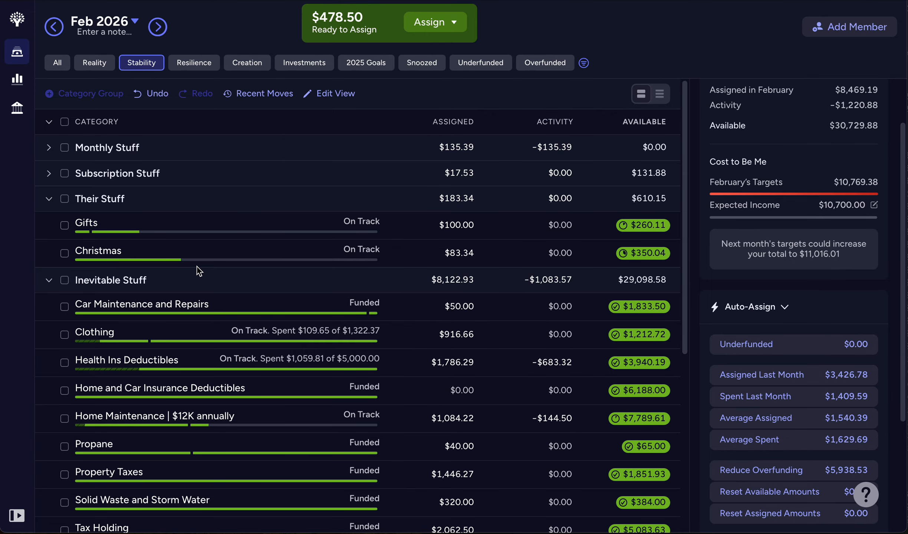
Examine the Gifts and Christmas targets, and collapse the remaining Stability groups after reviewing them.
{"action": "left_click", "coordinate": [213, 233]}
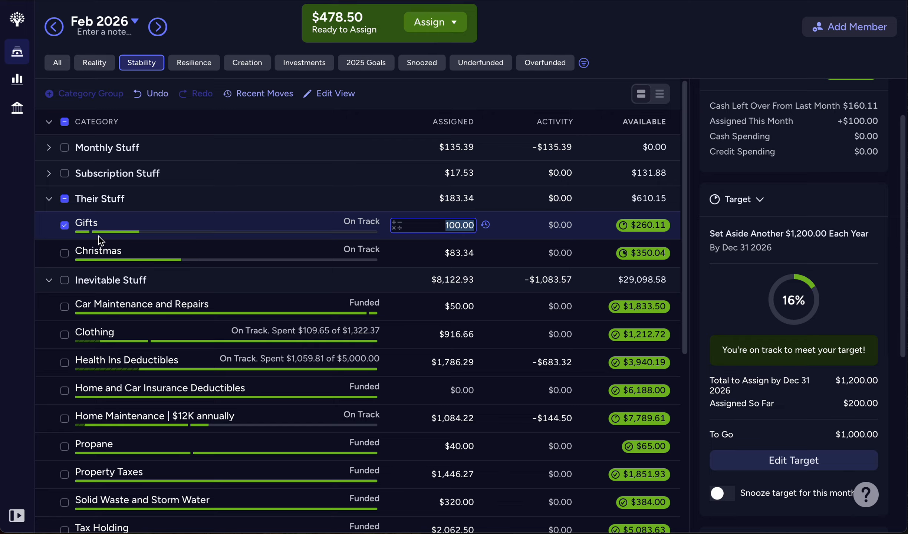
{"action": "left_click", "coordinate": [64, 226]}
{"action": "left_click", "coordinate": [106, 258]}
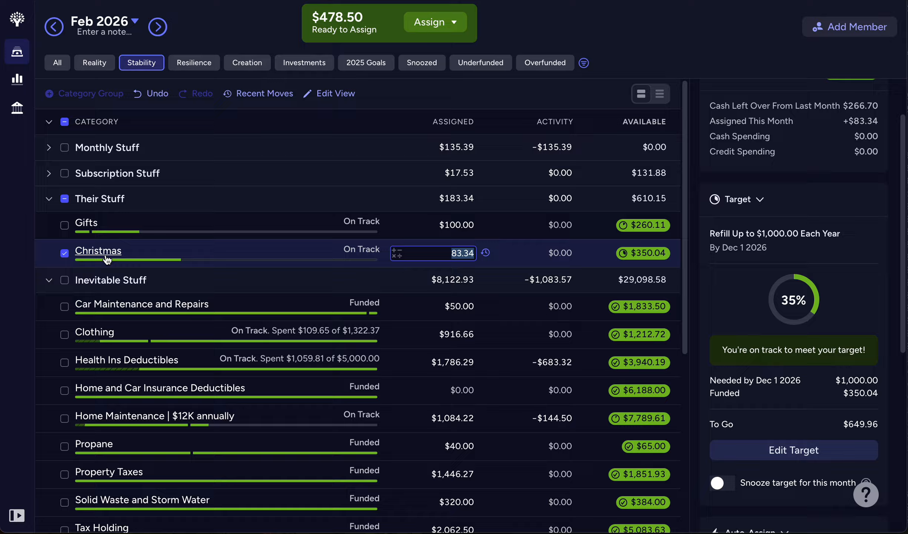
{"action": "left_click", "coordinate": [65, 249]}
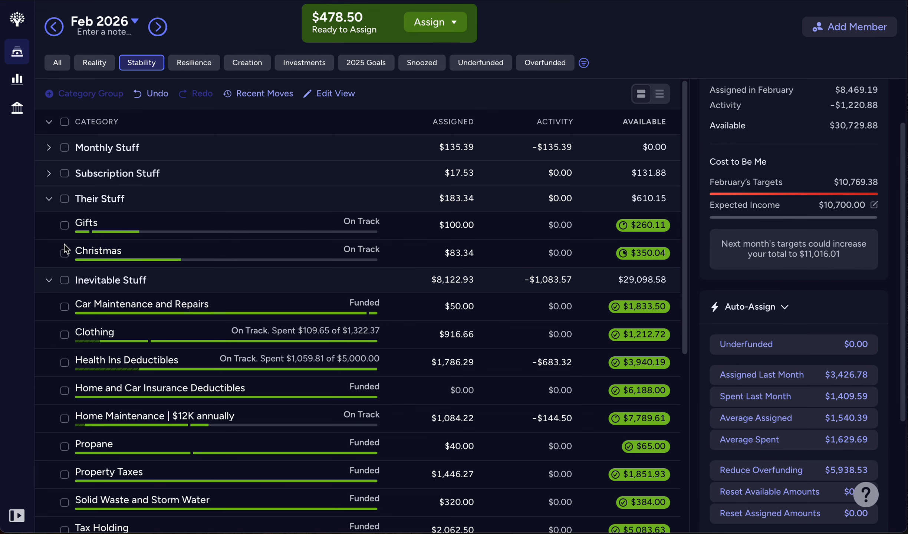
{"action": "left_click", "coordinate": [47, 280]}
{"action": "left_click", "coordinate": [49, 200]}
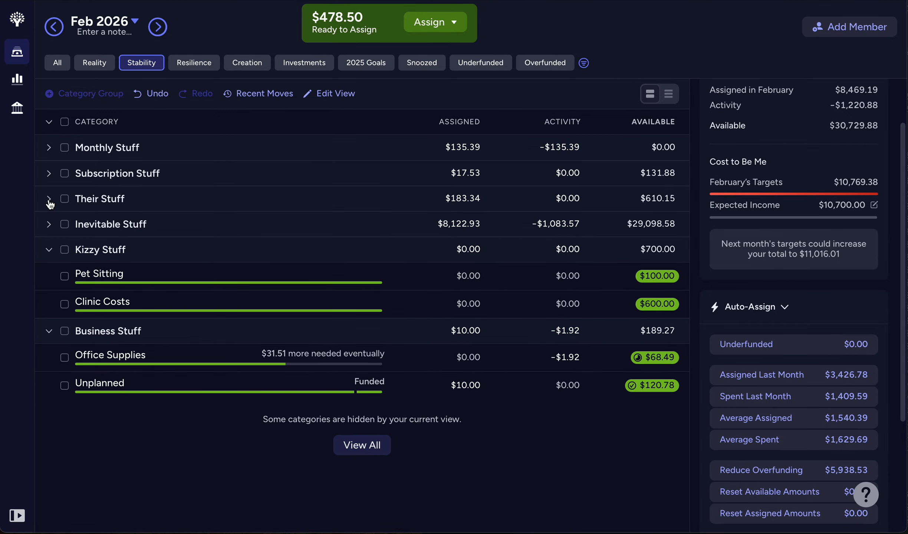
{"action": "left_click", "coordinate": [49, 252]}
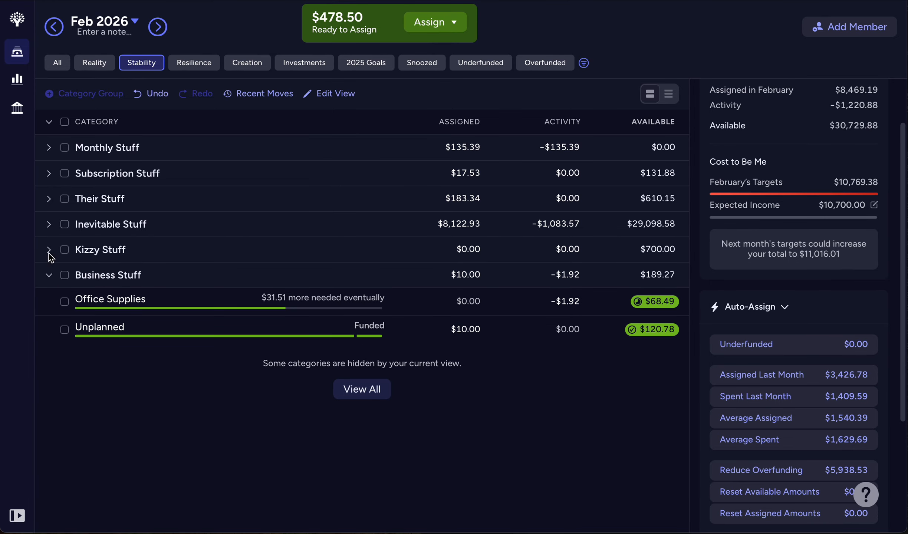
{"action": "left_click", "coordinate": [50, 275]}
Expand all category groups in the Creation view and assign $178.50 to Helping Hands in February.
{"action": "left_click", "coordinate": [180, 70]}
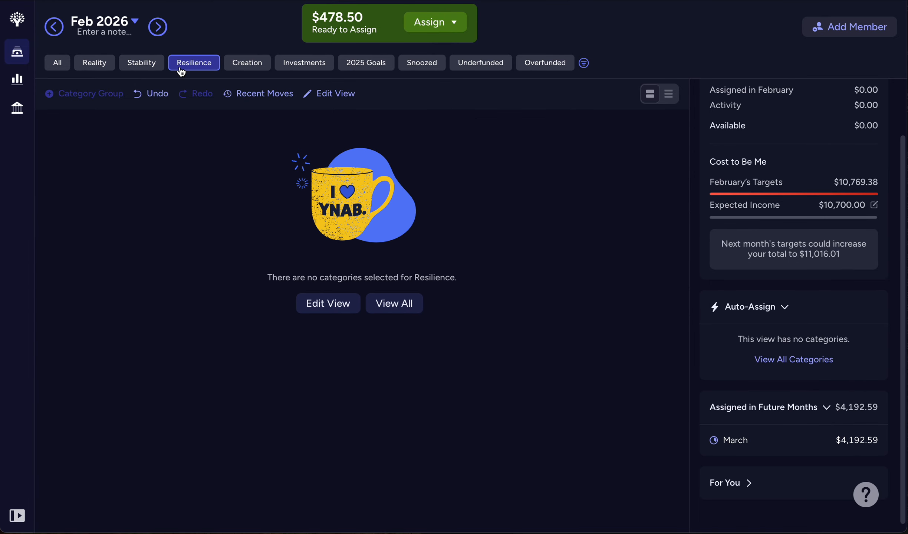
{"action": "left_click", "coordinate": [237, 70]}
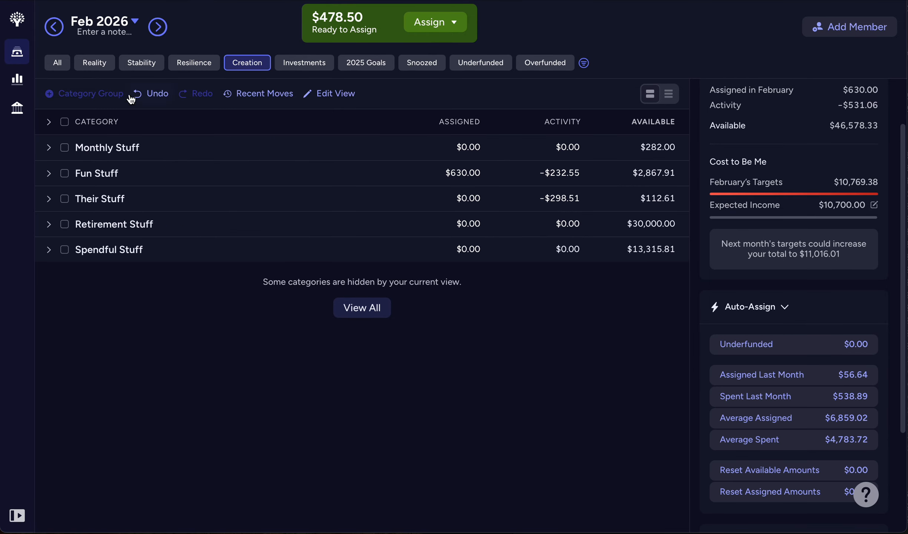
{"action": "left_click", "coordinate": [48, 121]}
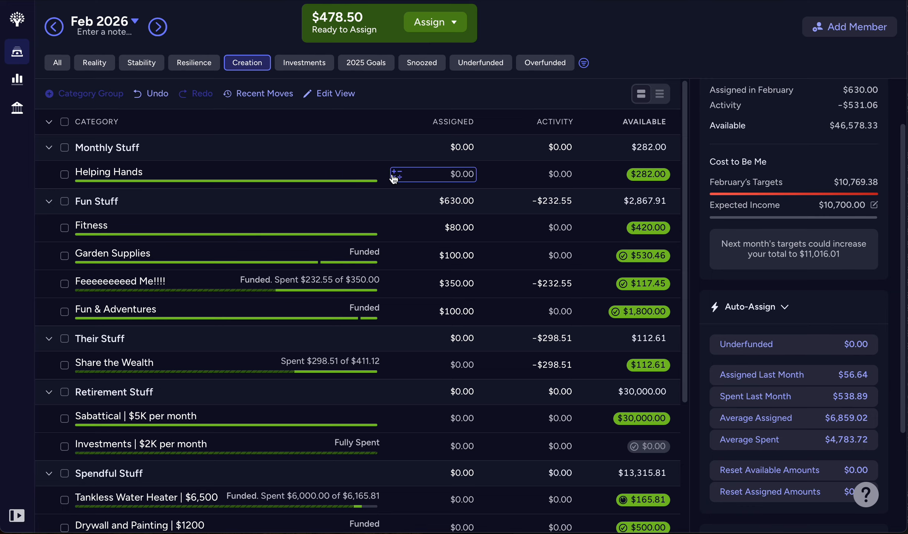
{"action": "left_click", "coordinate": [313, 174]}
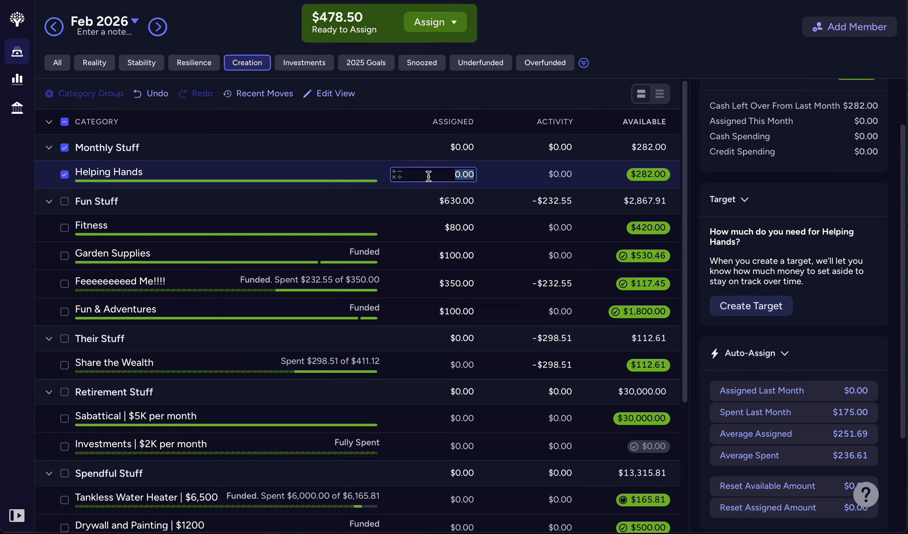
{"action": "type", "text": "178.5"}
{"action": "key", "text": "Return"}
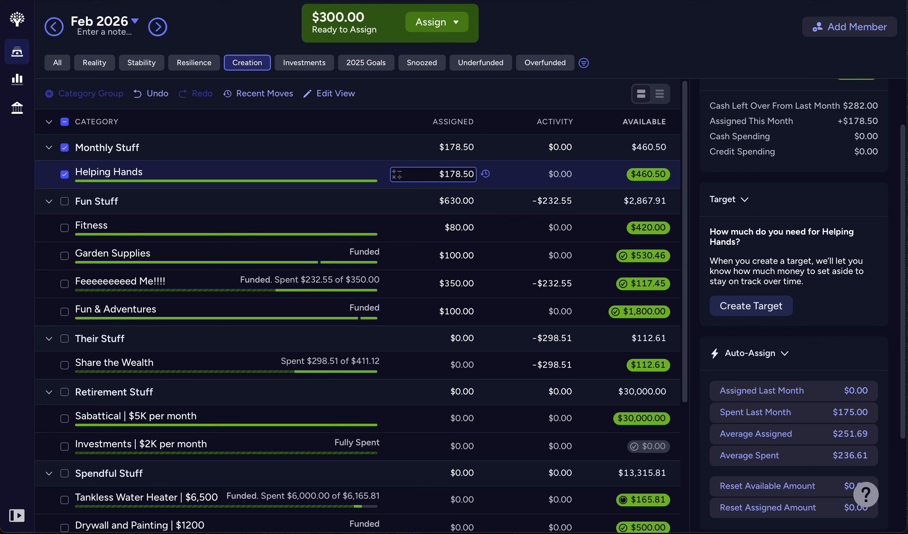
Add $50 to the amount assigned to Helping Hands in February and collapse the Monthly Stuff group.
{"action": "left_click", "coordinate": [429, 174]}
{"action": "type", "text": "+50"}
{"action": "key", "text": "Return"}
{"action": "left_click", "coordinate": [66, 174]}
{"action": "left_click", "coordinate": [53, 152]}
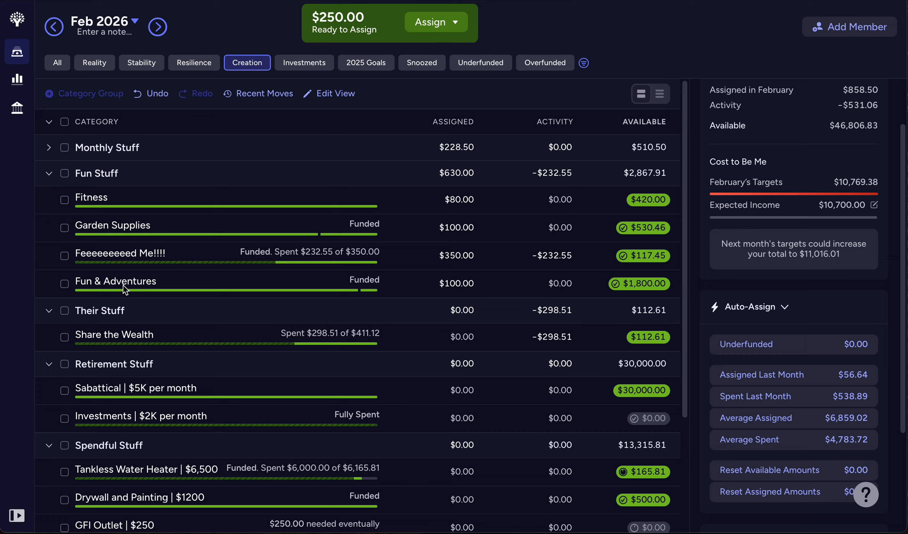
Collapse the Fun Stuff group, assign $250 to Share the Wealth in February, and check March before returning to February.
{"action": "left_click", "coordinate": [49, 174]}
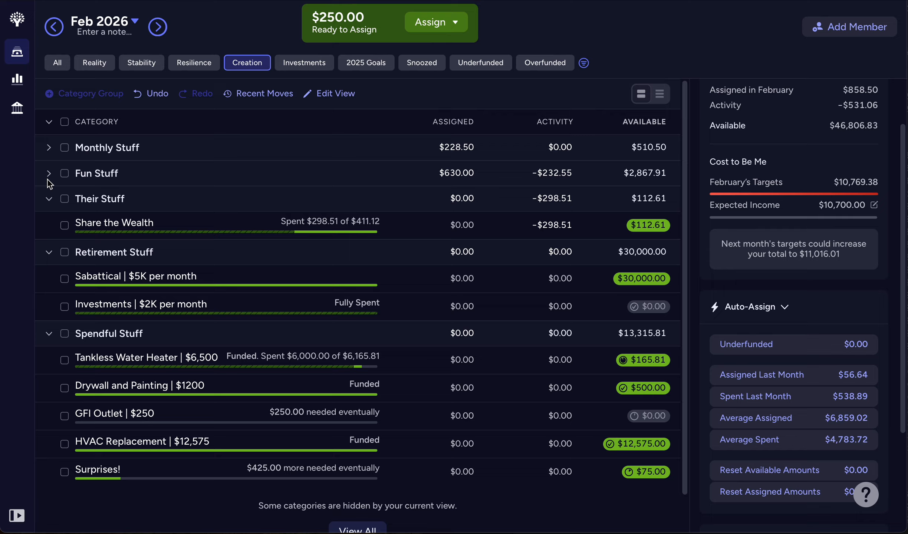
{"action": "left_click", "coordinate": [422, 225]}
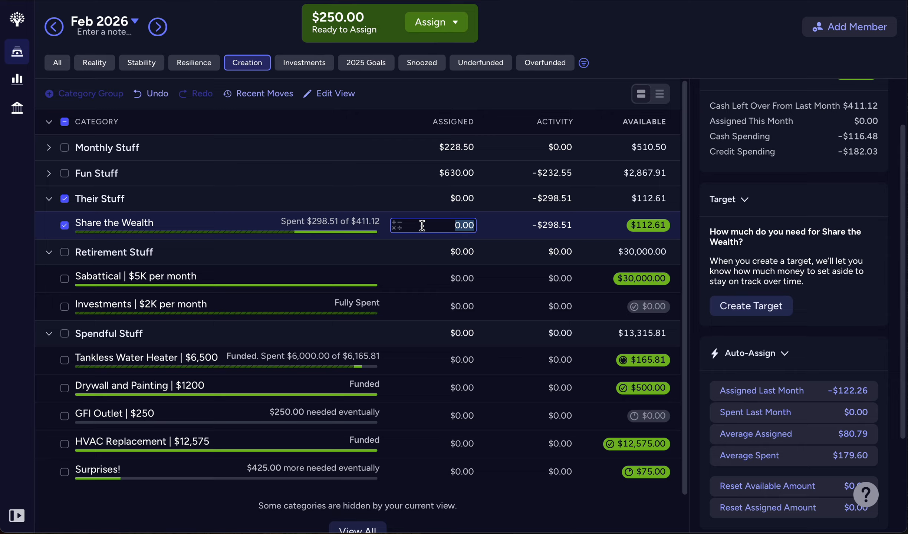
{"action": "type", "text": "250"}
{"action": "key", "text": "Return"}
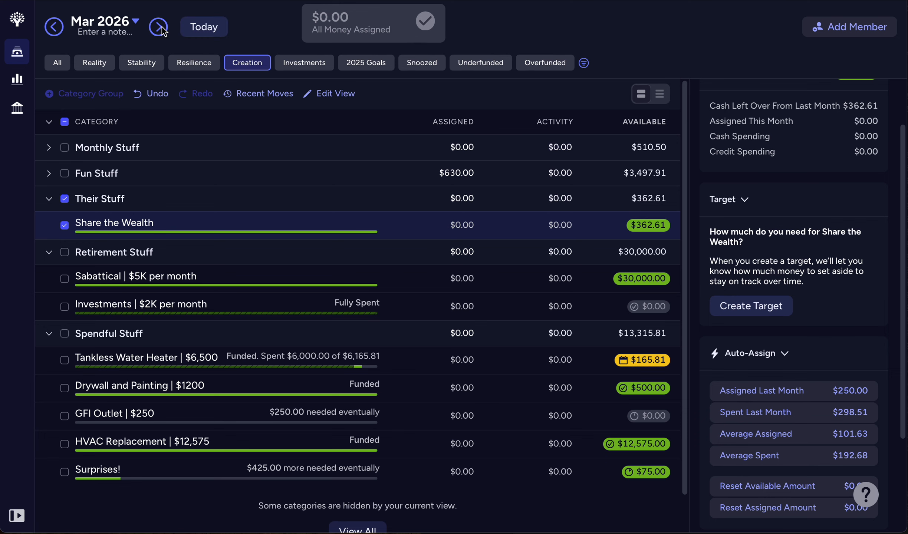
{"action": "left_click", "coordinate": [55, 32]}
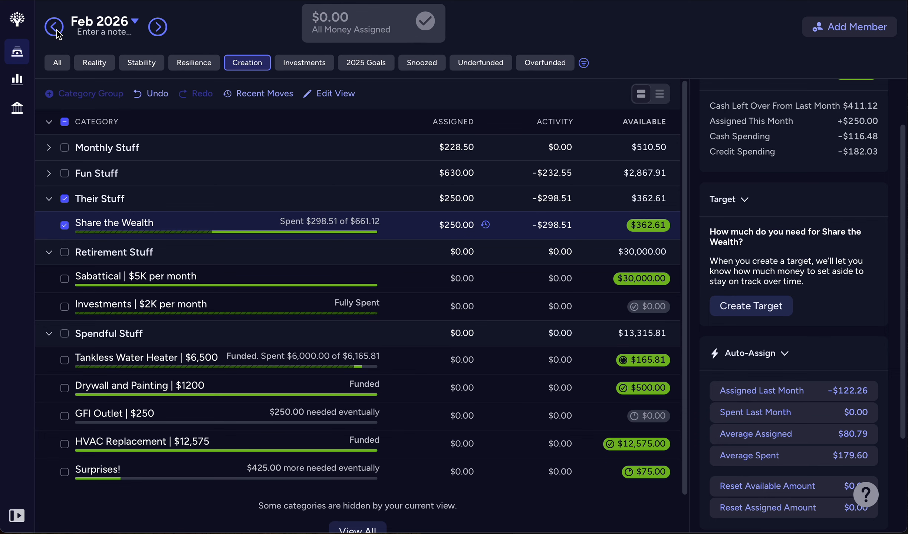
Cover all 12 overspent Payroll and Retirement categories in January by auto-assigning the Underfunded amount to them.
{"action": "left_click", "coordinate": [54, 28]}
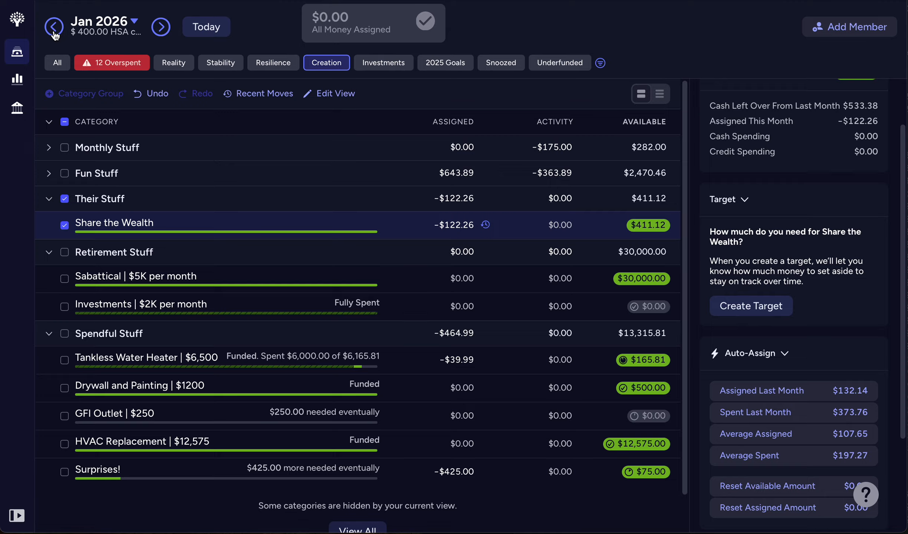
{"action": "left_click", "coordinate": [130, 66]}
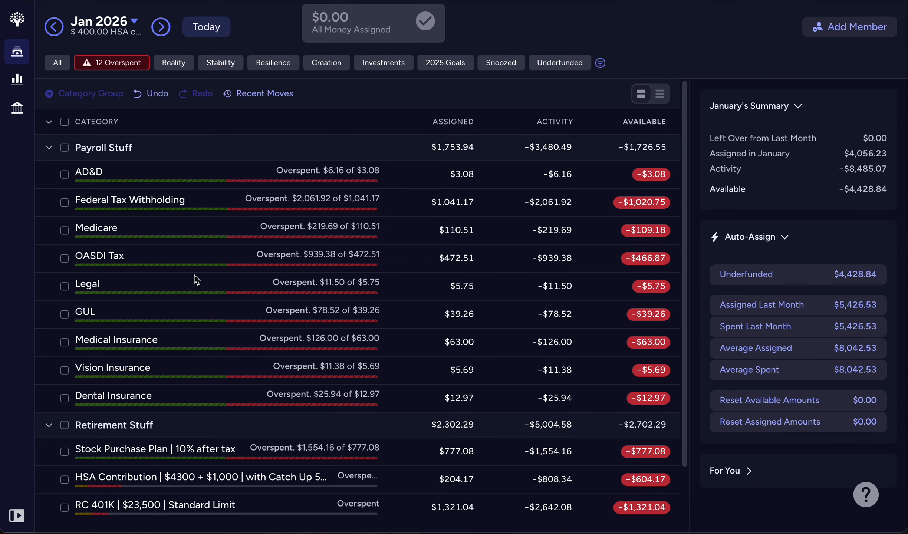
{"action": "left_click", "coordinate": [64, 122]}
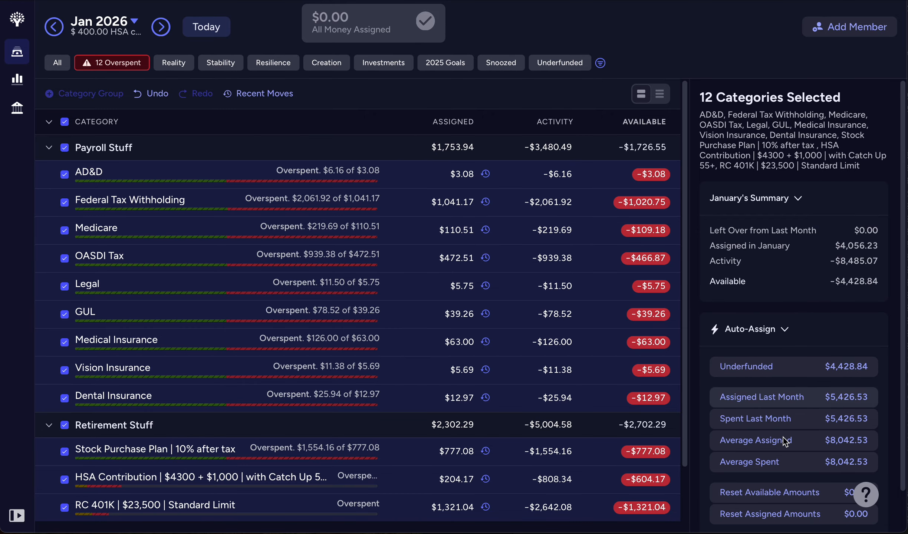
{"action": "left_click", "coordinate": [780, 375]}
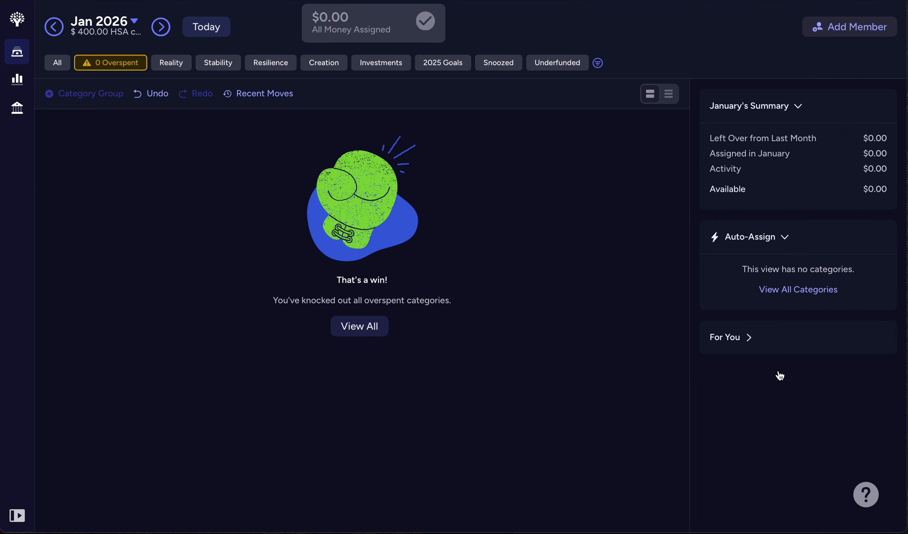
Check January, February and March in turn for overspent categories and for the amount left to assign.
{"action": "left_click", "coordinate": [160, 32]}
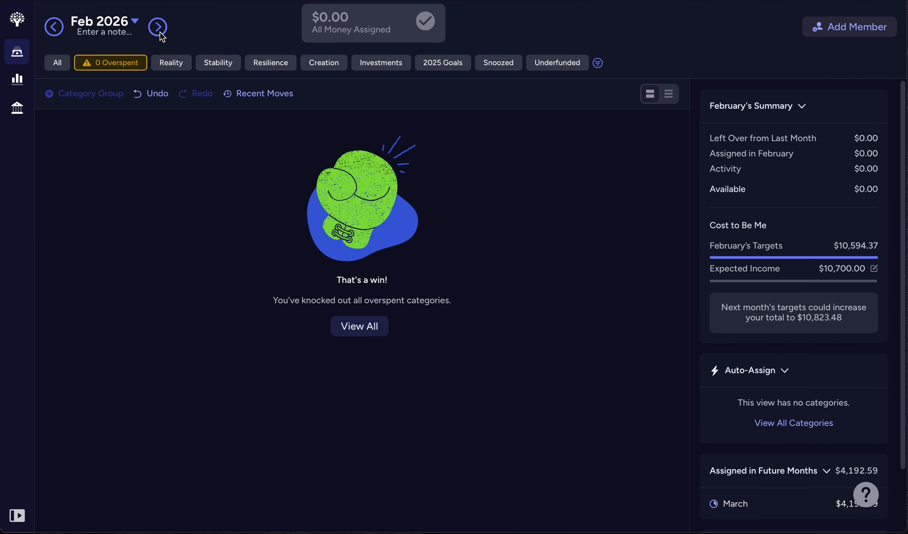
{"action": "left_click", "coordinate": [159, 33]}
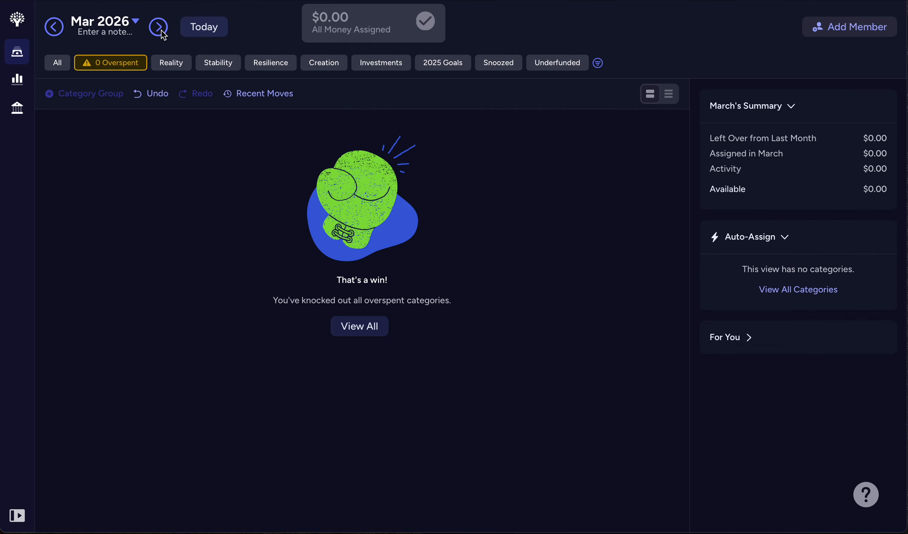
{"action": "left_click", "coordinate": [57, 31]}
{"action": "left_click", "coordinate": [56, 32]}
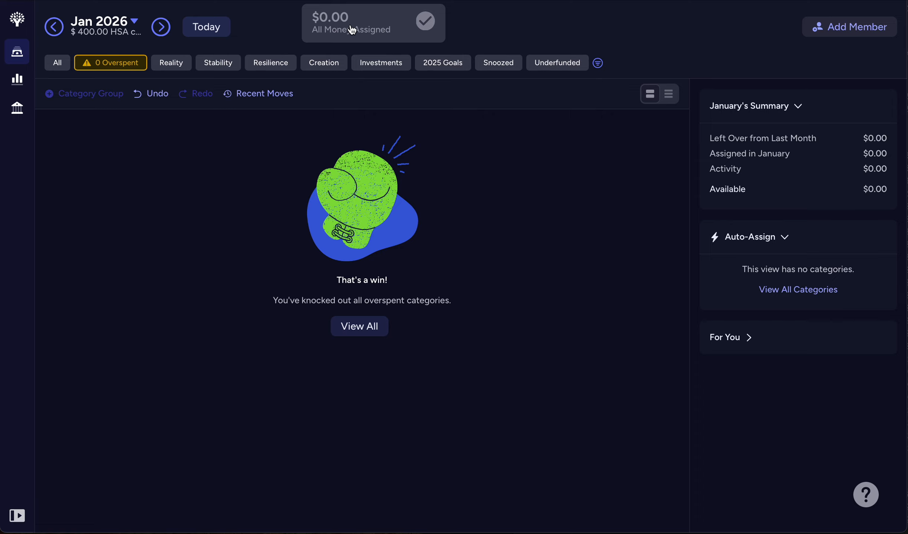
{"action": "left_click", "coordinate": [160, 34]}
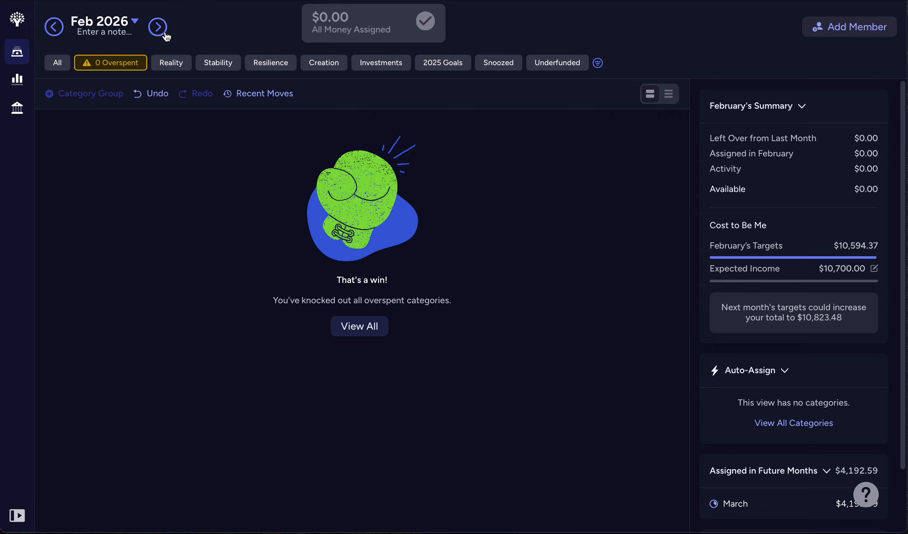
{"action": "left_click", "coordinate": [158, 30]}
{"action": "left_click", "coordinate": [55, 26]}
{"action": "left_click", "coordinate": [57, 26]}
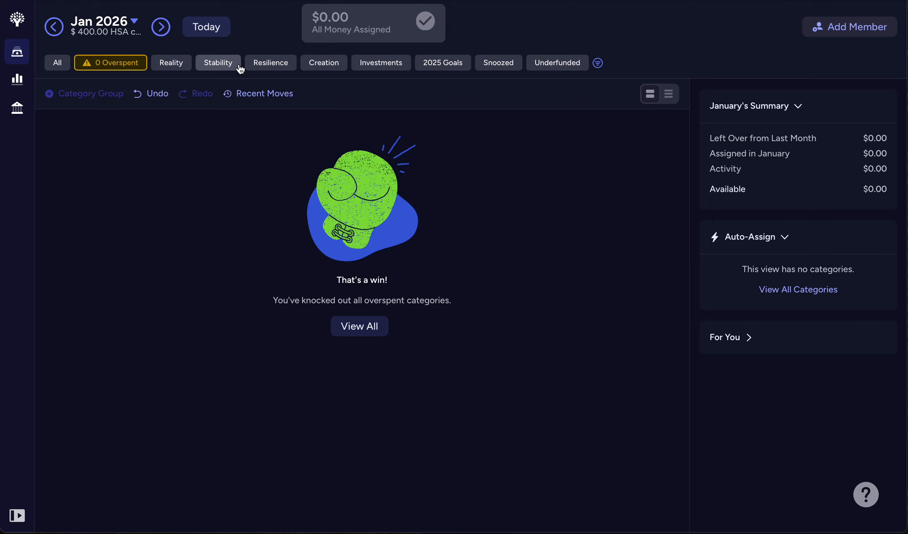
{"action": "left_click", "coordinate": [164, 32]}
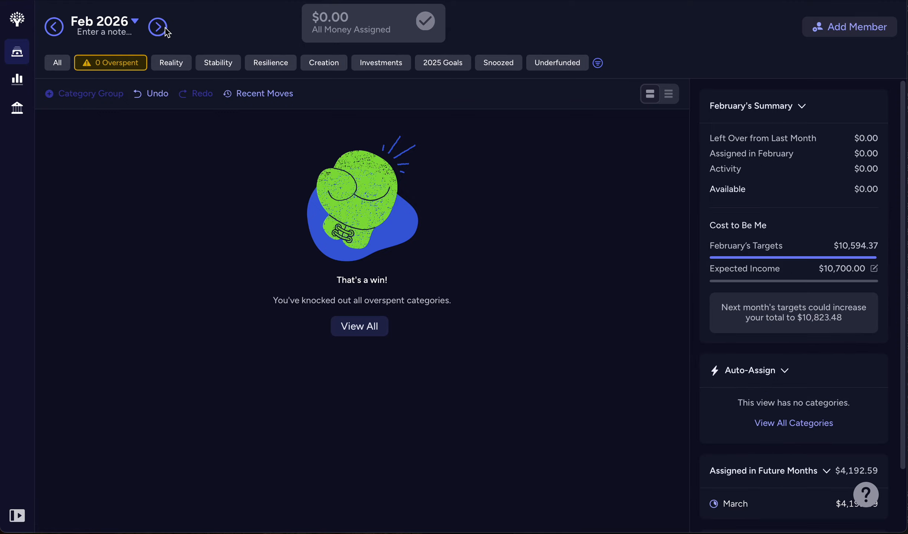
{"action": "left_click", "coordinate": [161, 31]}
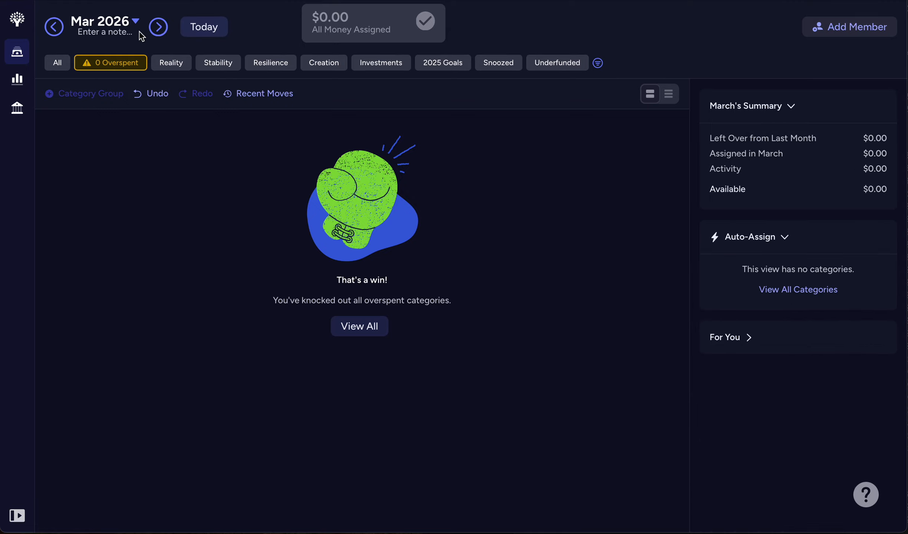
{"action": "left_click", "coordinate": [54, 27]}
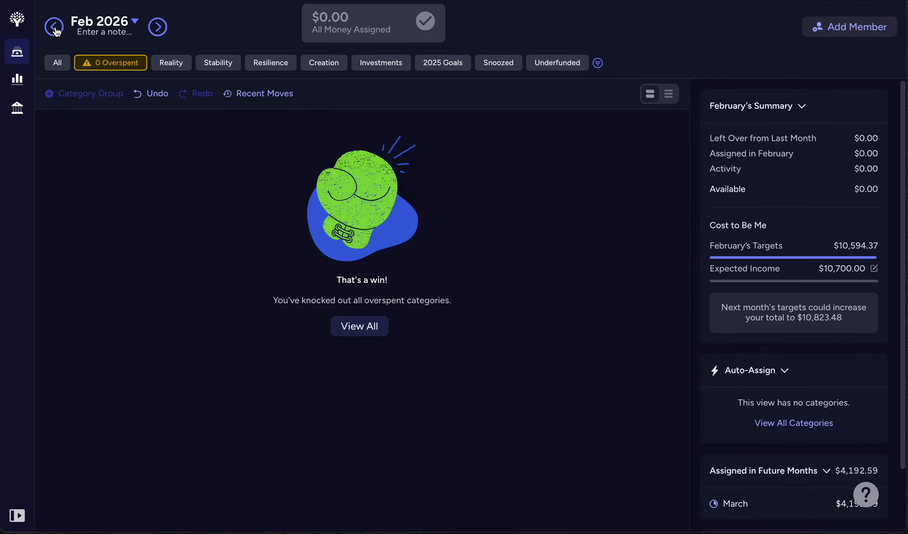
{"action": "left_click", "coordinate": [55, 26]}
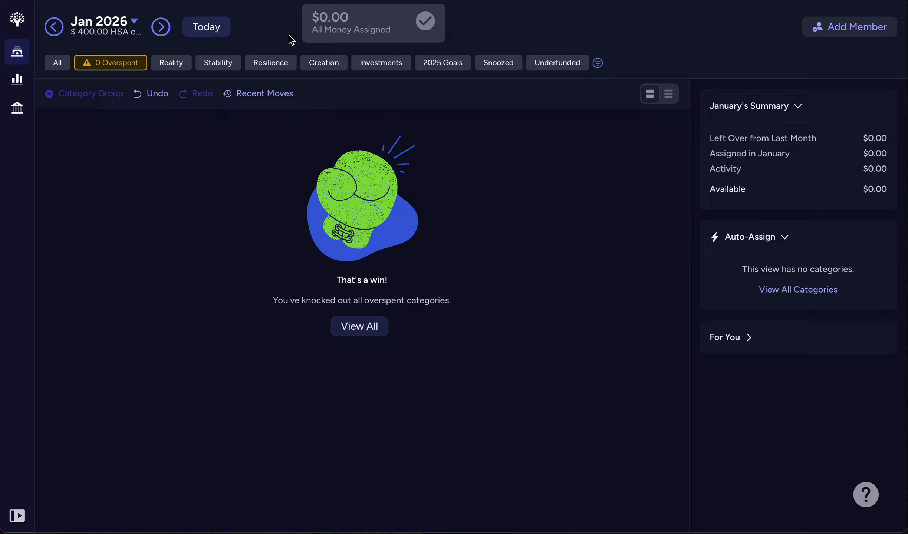
Return to February and show all categories with every category group collapsed.
{"action": "left_click", "coordinate": [207, 33]}
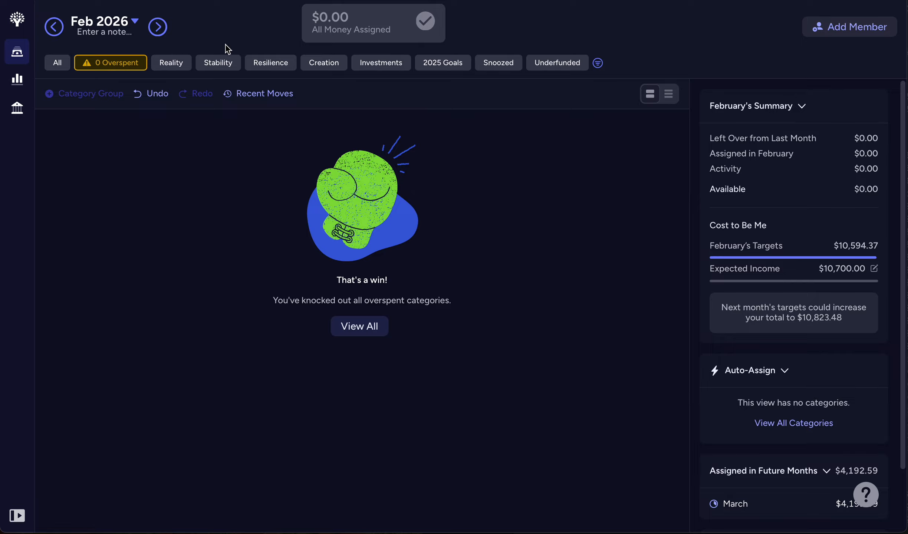
{"action": "left_click", "coordinate": [65, 67]}
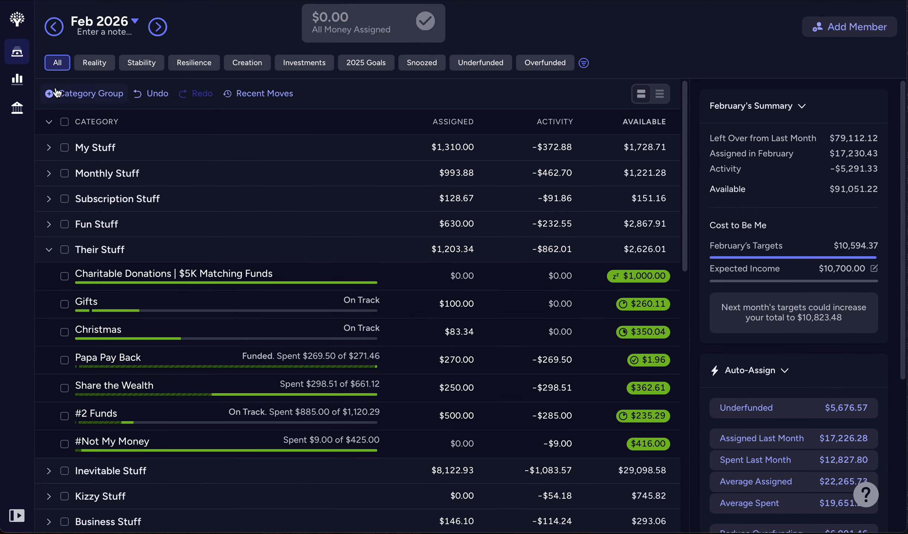
{"action": "left_click", "coordinate": [49, 123]}
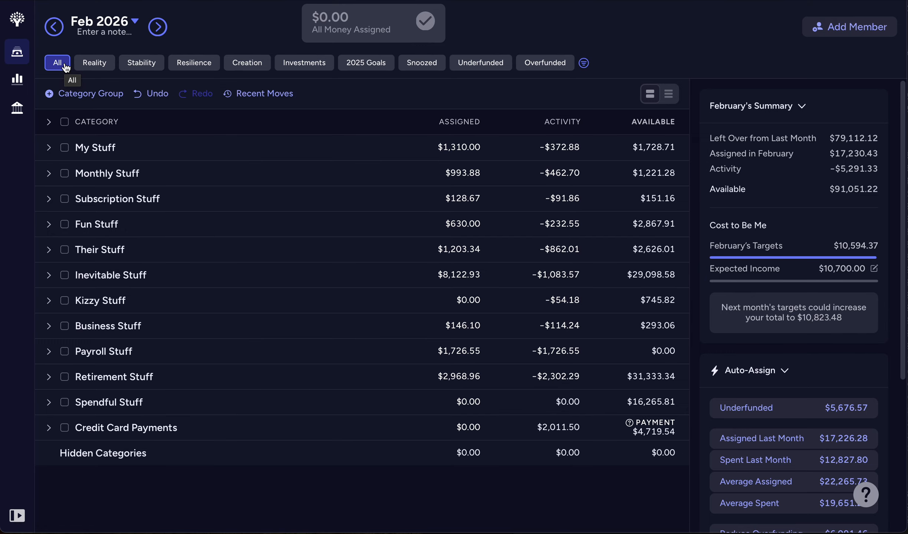
Examine the funding of the February categories in Retirement Stuff and collapse the group again.
{"action": "left_click", "coordinate": [49, 377]}
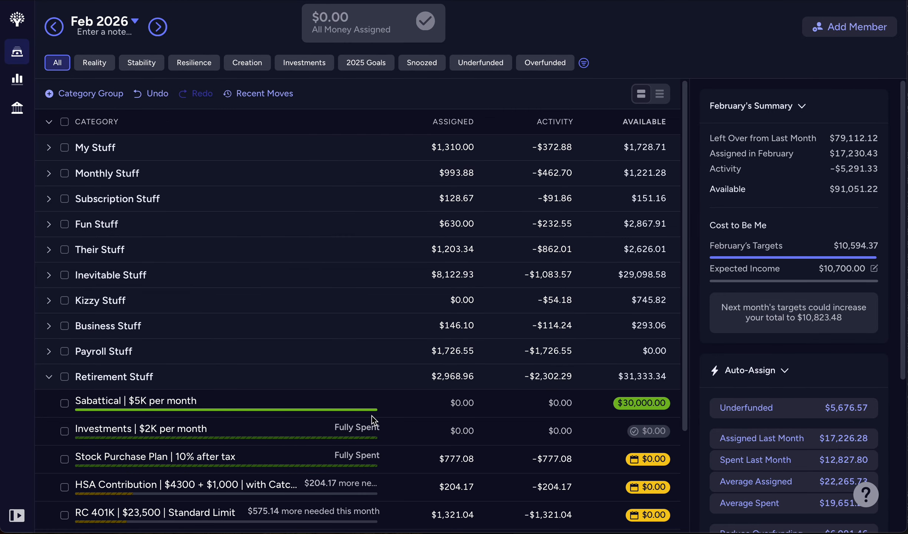
{"action": "scroll", "coordinate": [372, 416], "scroll_direction": "down", "scroll_amount": 5}
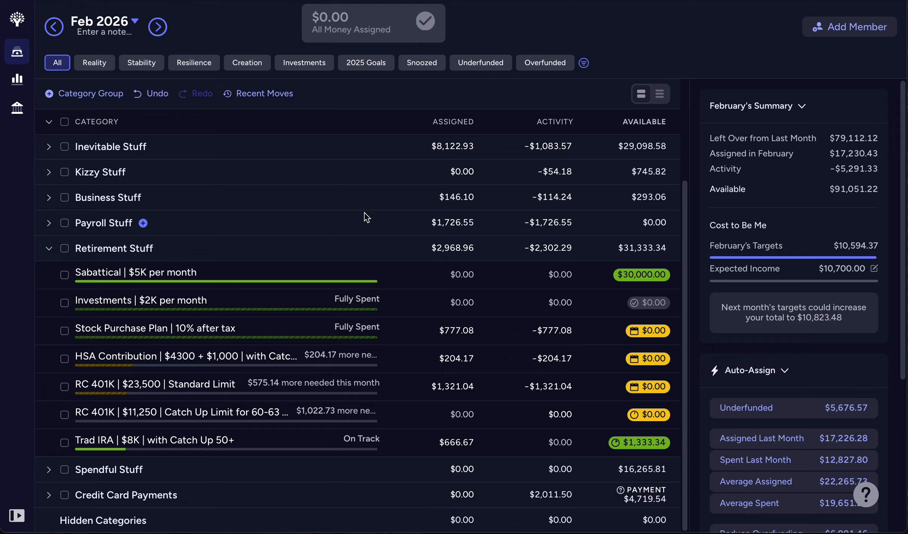
{"action": "left_click", "coordinate": [49, 252]}
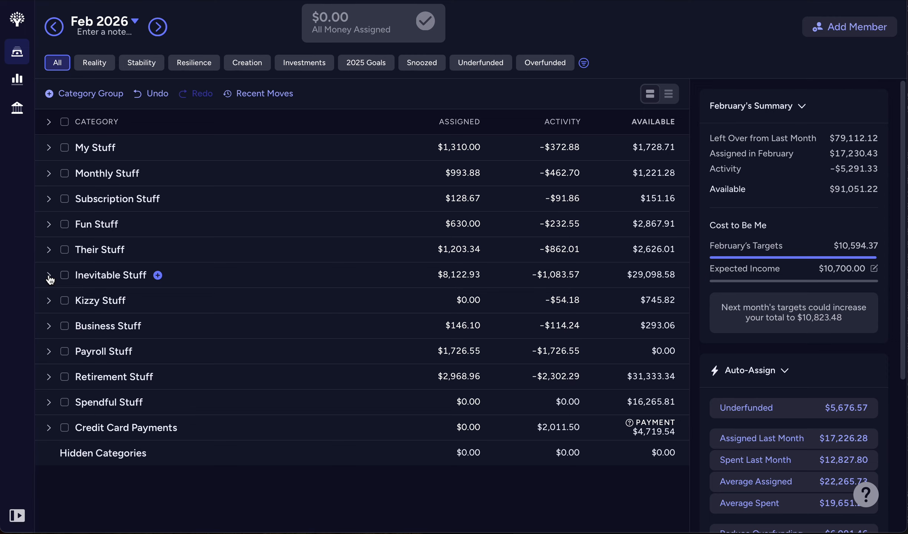
Review the February Payroll Stuff categories alongside Retirement Stuff, then collapse both groups.
{"action": "left_click", "coordinate": [50, 378]}
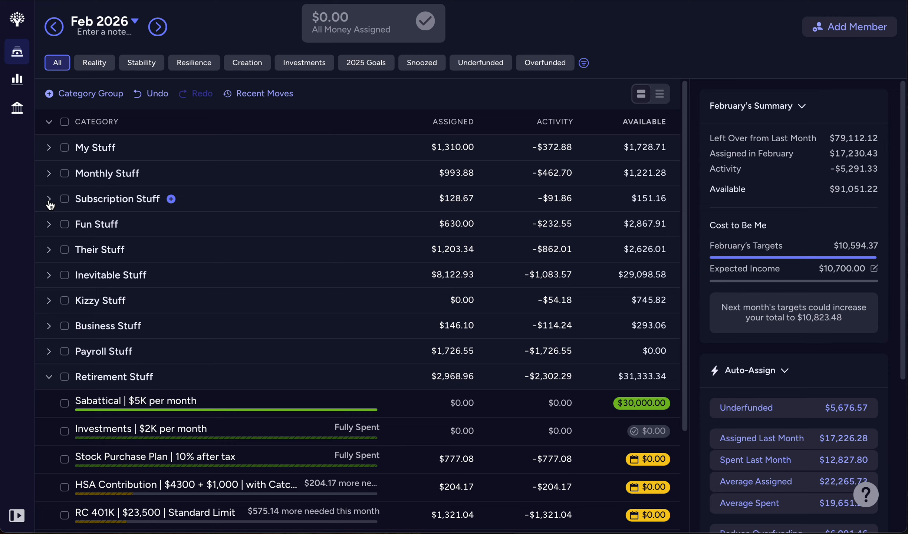
{"action": "left_click", "coordinate": [48, 352]}
{"action": "scroll", "coordinate": [236, 354], "scroll_direction": "down", "scroll_amount": 6}
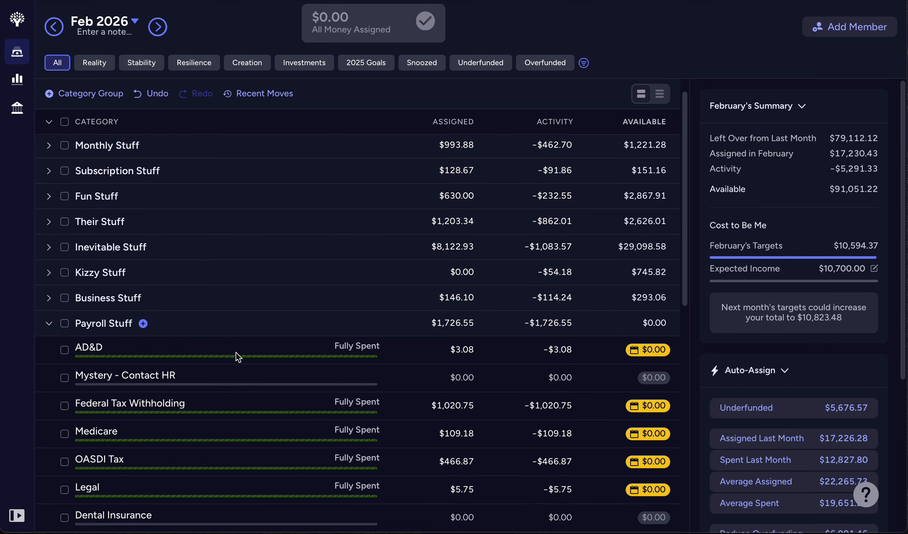
{"action": "scroll", "coordinate": [236, 354], "scroll_direction": "down", "scroll_amount": 4}
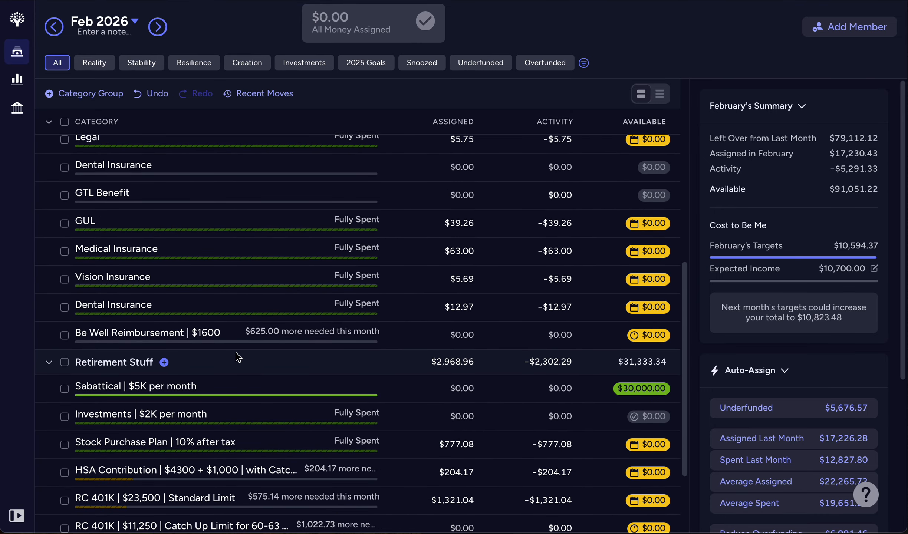
{"action": "left_click", "coordinate": [48, 363]}
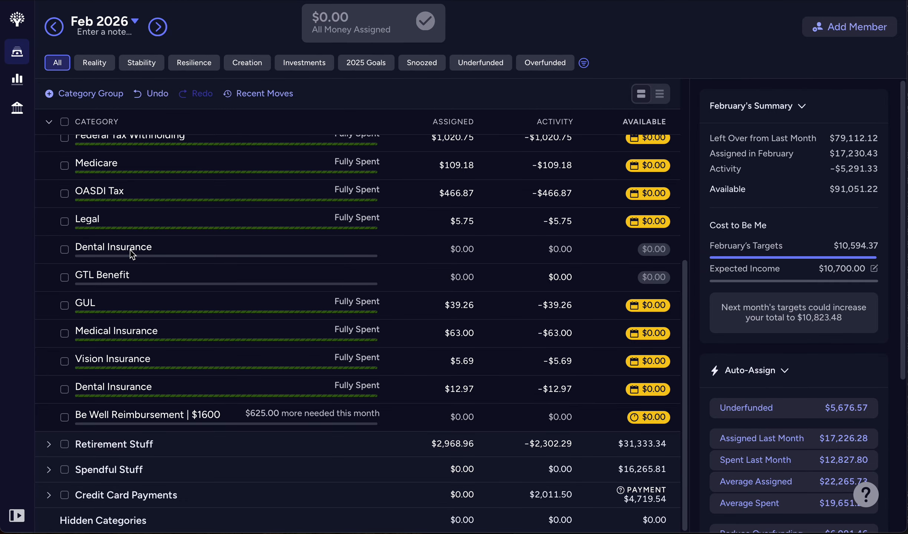
{"action": "scroll", "coordinate": [131, 250], "scroll_direction": "up", "scroll_amount": 3}
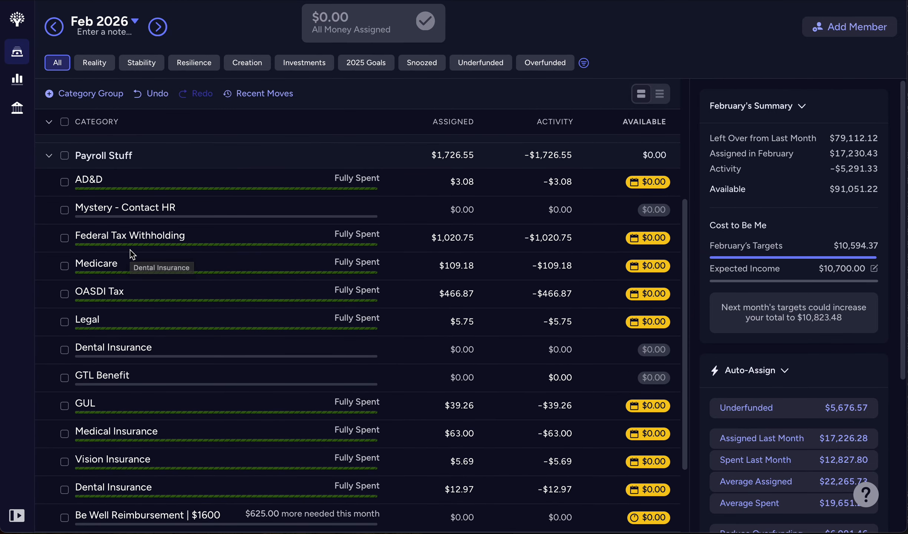
{"action": "left_click", "coordinate": [49, 158]}
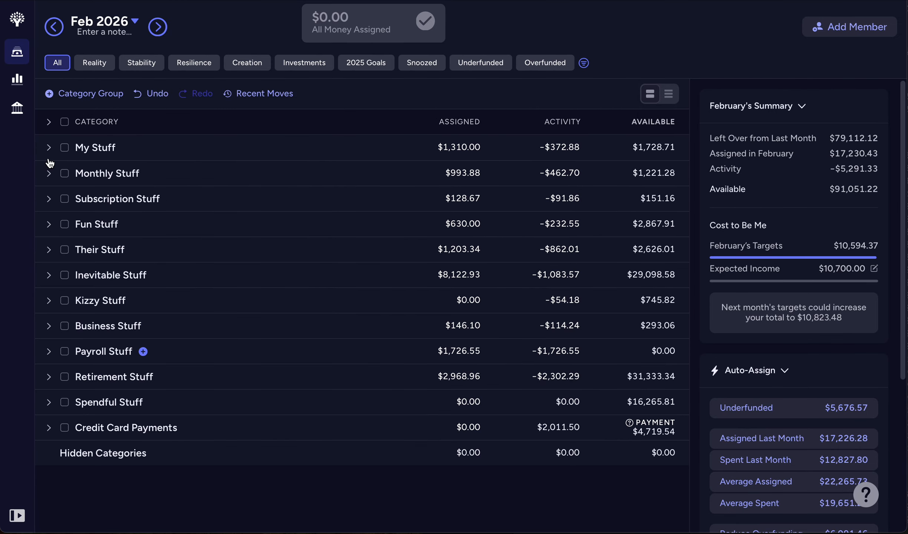